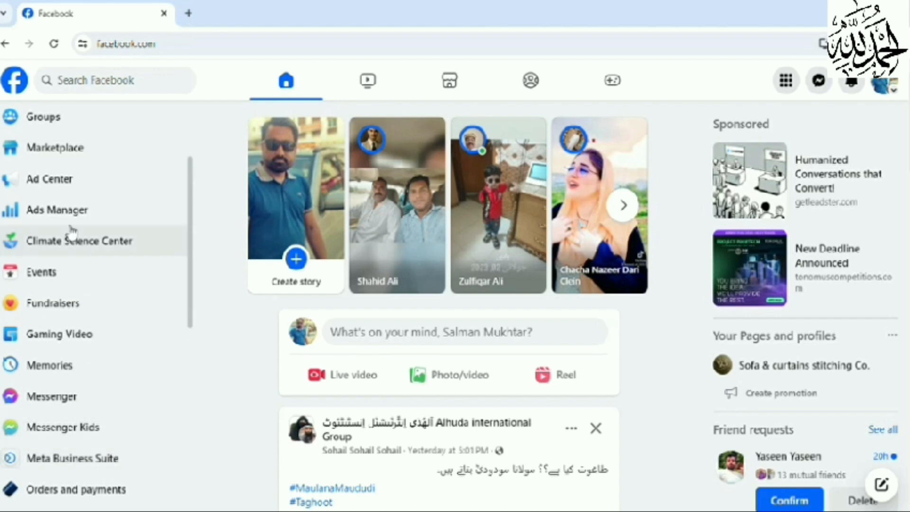
Step: Open Meta Business Suite and look through its business assets and the form for creating a business portfolio
{"action": "left_click", "coordinate": [82, 452]}
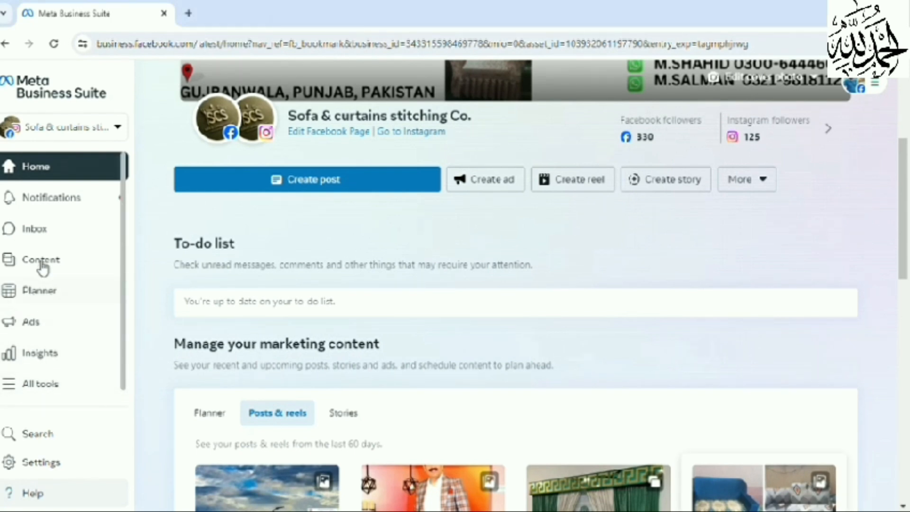
{"action": "left_click", "coordinate": [78, 135]}
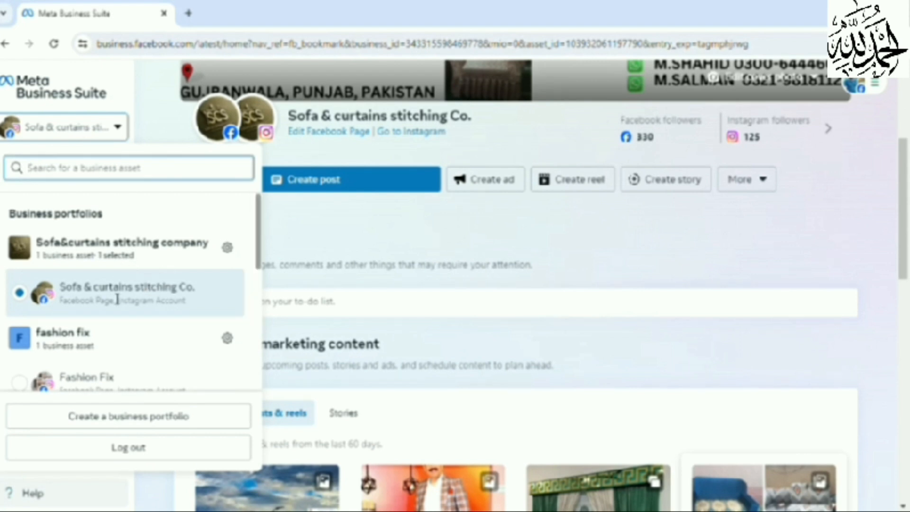
{"action": "left_click_drag", "start_coordinate": [258, 223], "coordinate": [254, 374]}
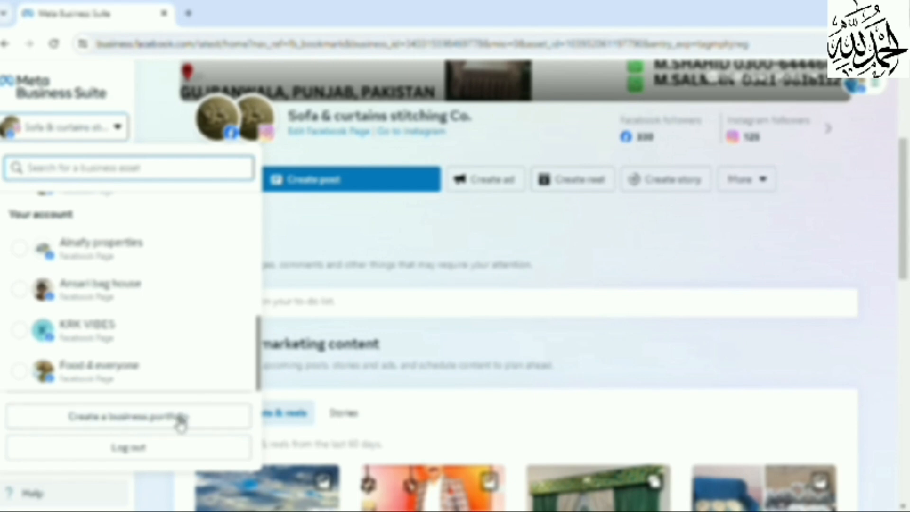
{"action": "left_click", "coordinate": [157, 430]}
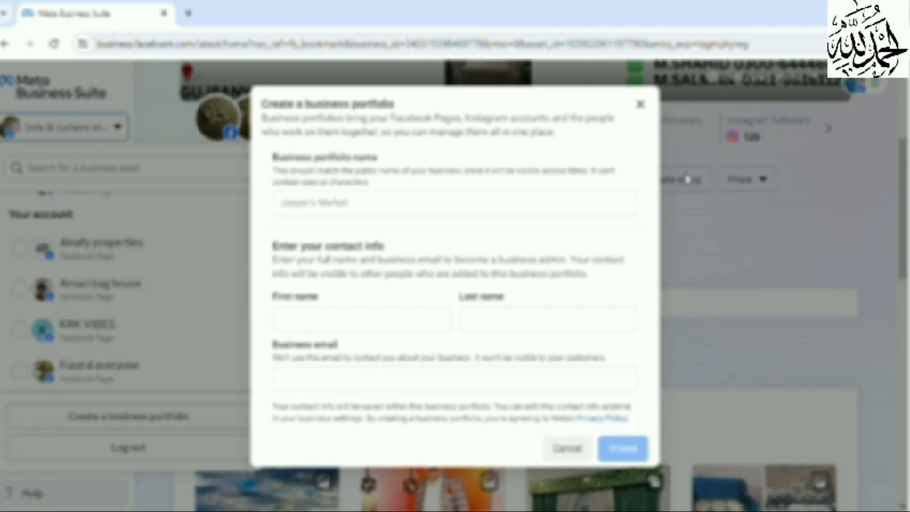
{"action": "left_click", "coordinate": [559, 455]}
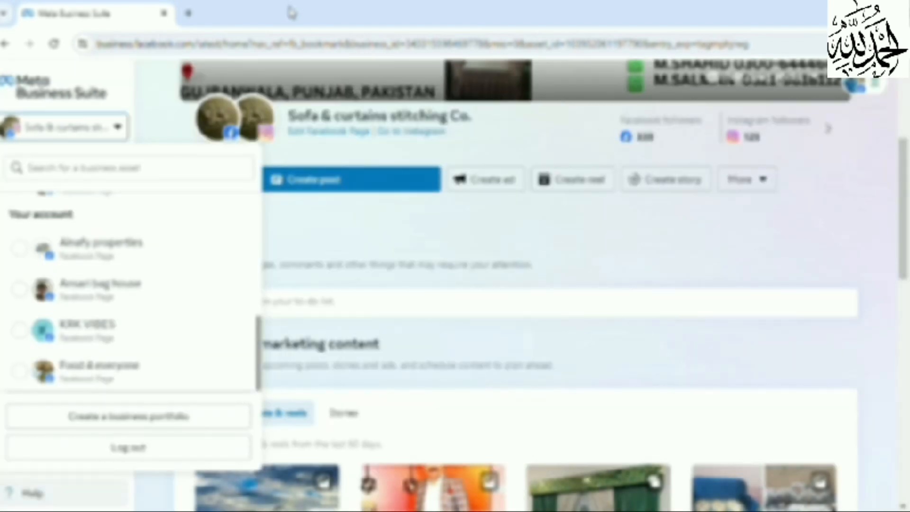
Step: View the list of all ads belonging to Sofa & curtains stitching Co
{"action": "left_click", "coordinate": [55, 329]}
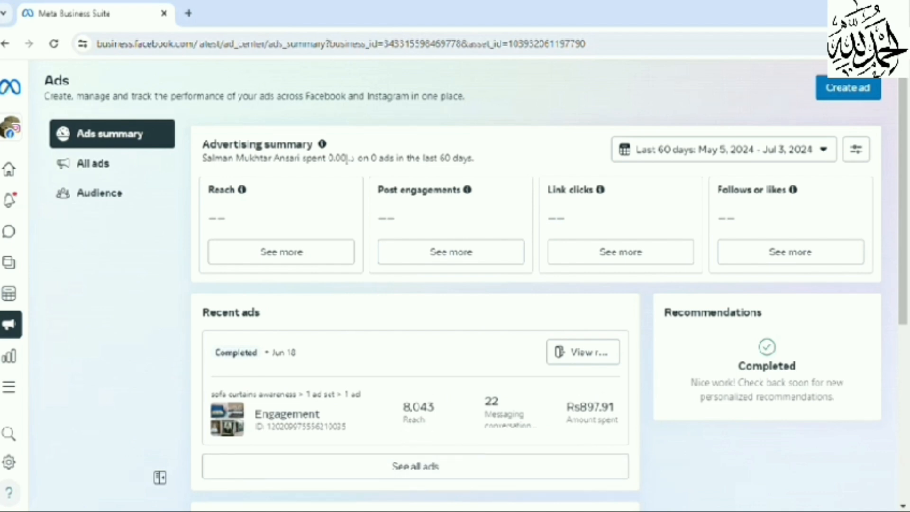
{"action": "left_click", "coordinate": [106, 168]}
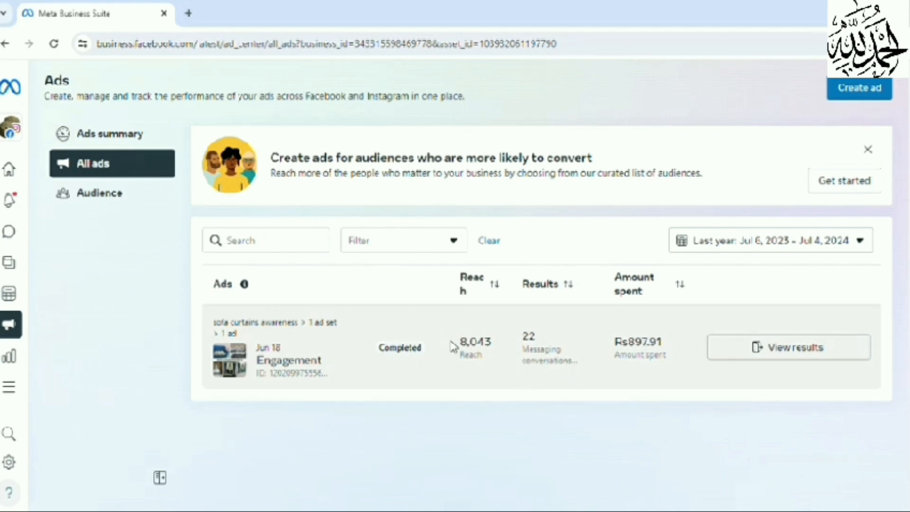
Step: Open Ads Manager and select the sofa&curtains stitching company ad account
{"action": "mouse_move", "coordinate": [53, 349]}
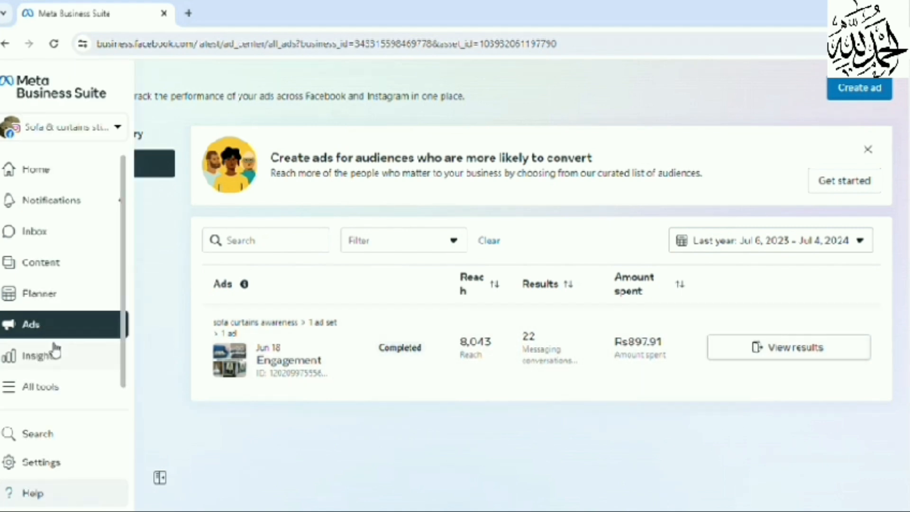
{"action": "left_click", "coordinate": [43, 387]}
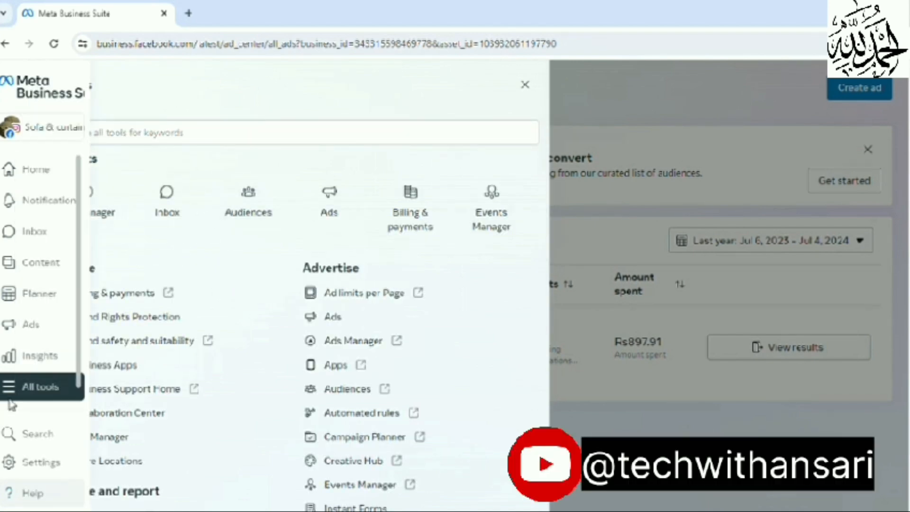
{"action": "left_click", "coordinate": [90, 214]}
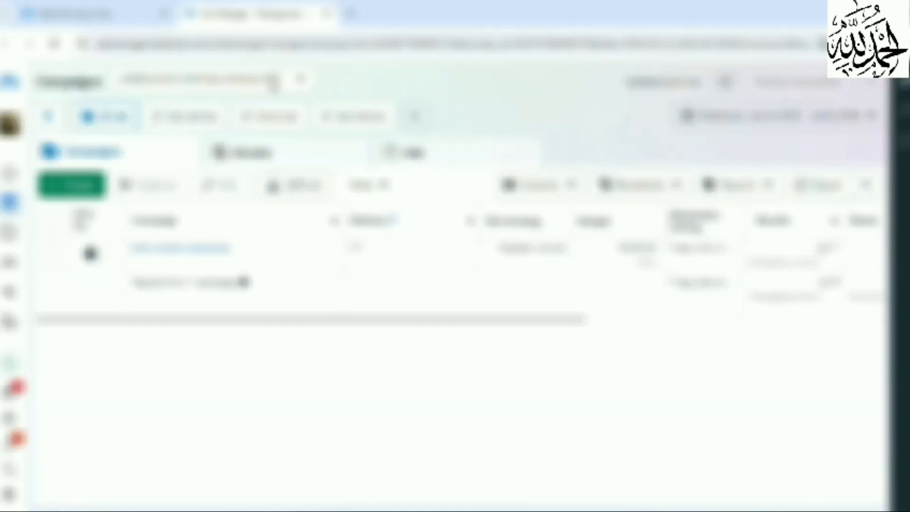
{"action": "left_click", "coordinate": [276, 87]}
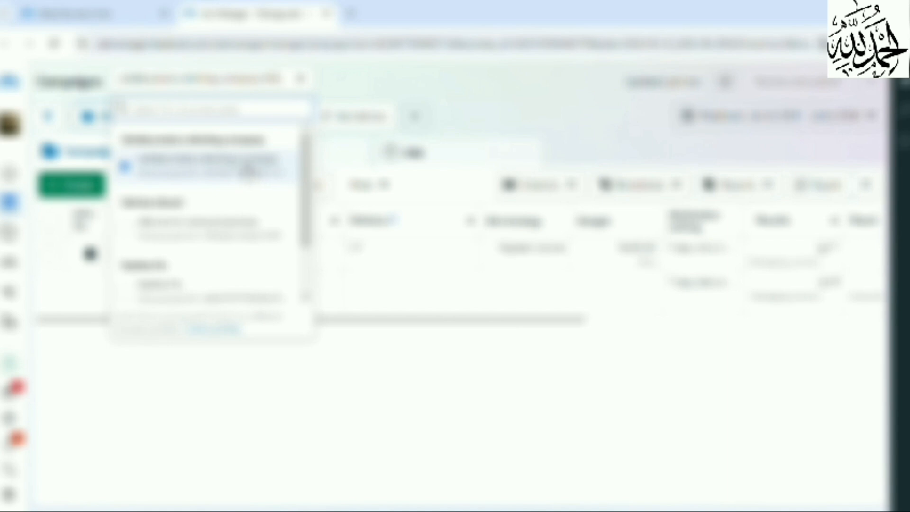
{"action": "left_click", "coordinate": [248, 171]}
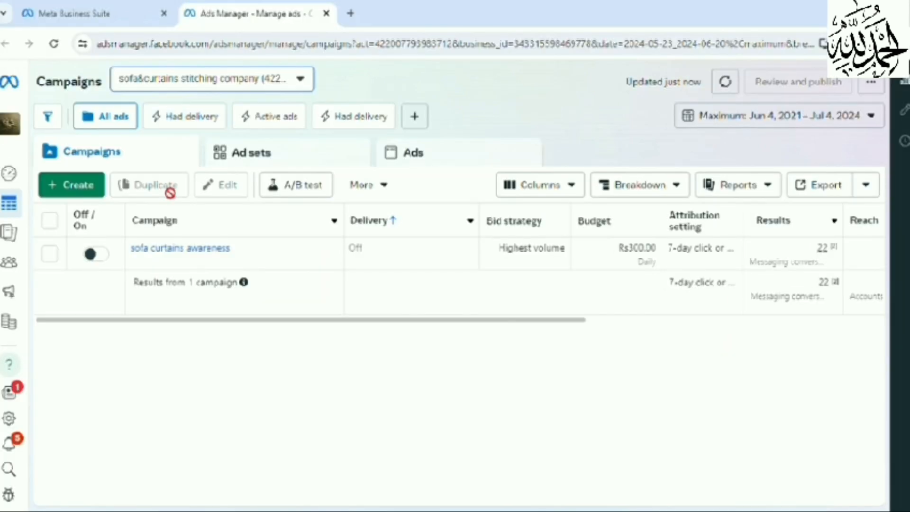
Step: Start a new campaign and review what the Awareness, Traffic, Engagement, Leads, App promotion and Sales objectives are each good for
{"action": "left_click", "coordinate": [99, 187]}
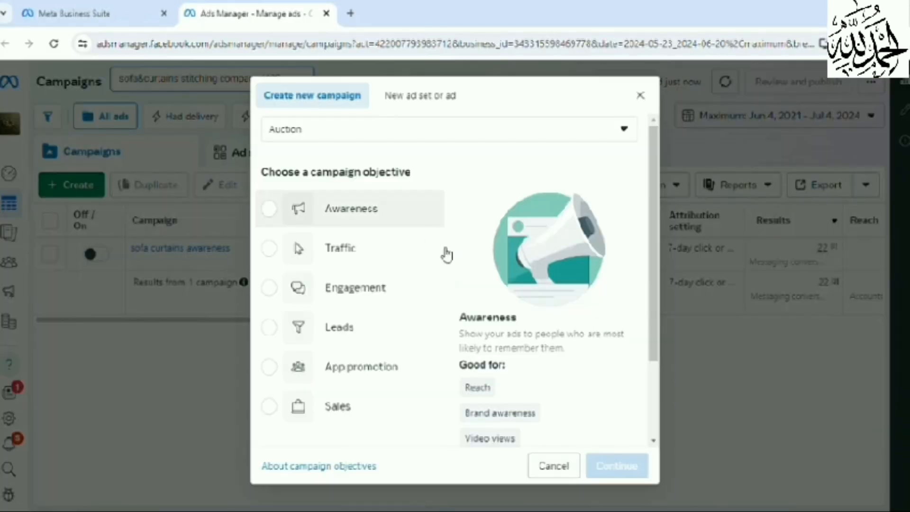
{"action": "left_click", "coordinate": [350, 207]}
{"action": "scroll", "coordinate": [350, 207], "scroll_direction": "down", "scroll_amount": 2}
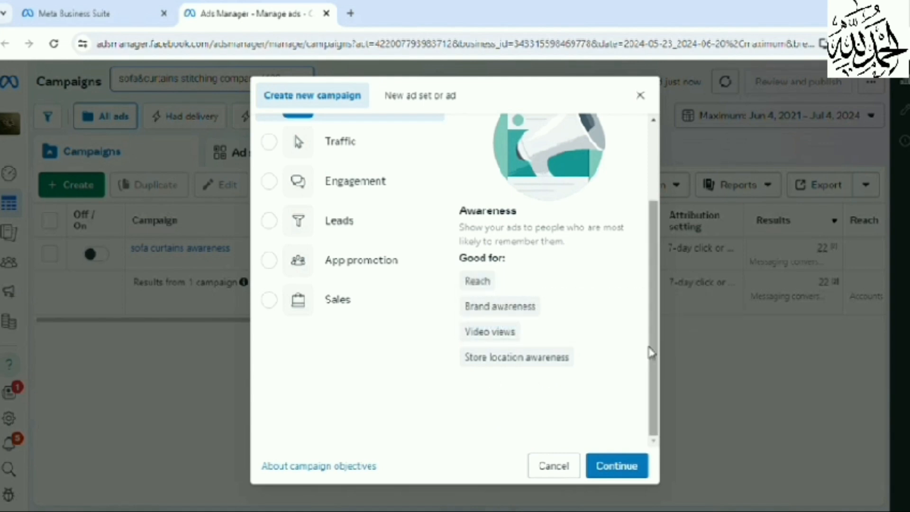
{"action": "left_click_drag", "start_coordinate": [653, 353], "coordinate": [656, 284]}
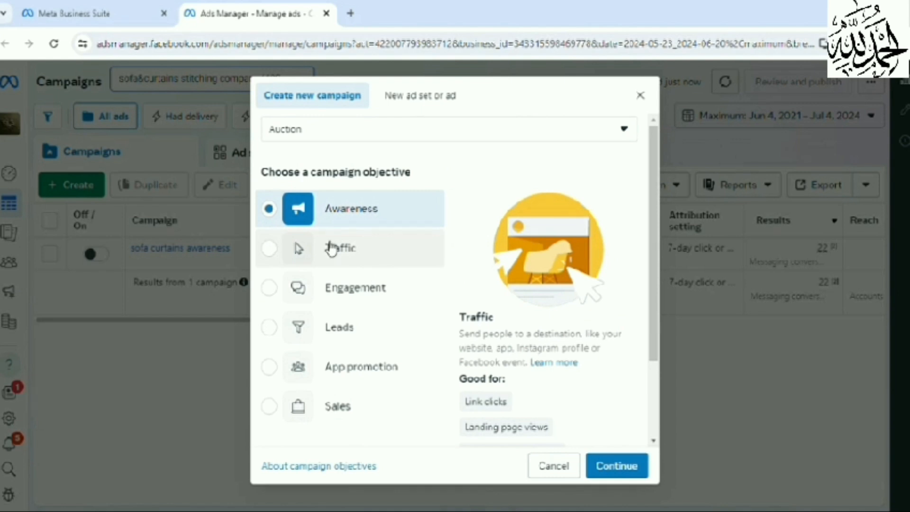
{"action": "left_click", "coordinate": [349, 248]}
{"action": "scroll", "coordinate": [652, 237], "scroll_direction": "down", "scroll_amount": 3}
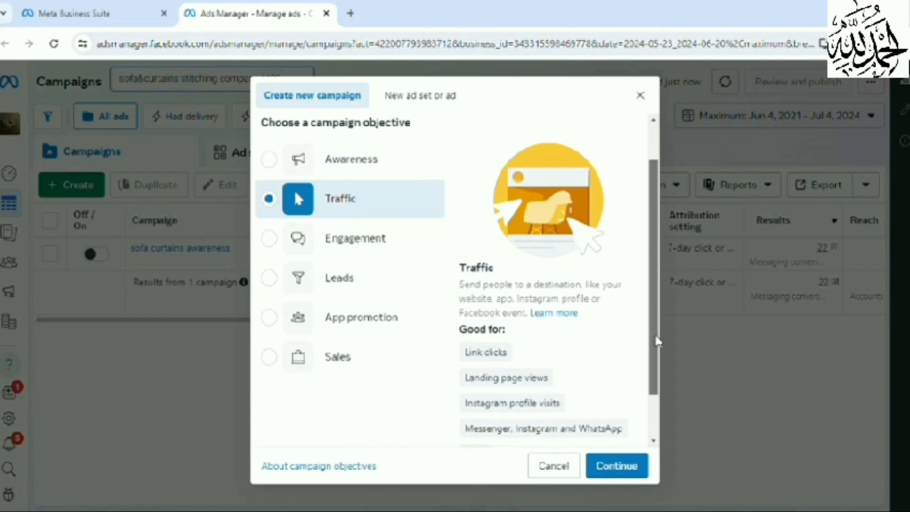
{"action": "mouse_move", "coordinate": [557, 375]}
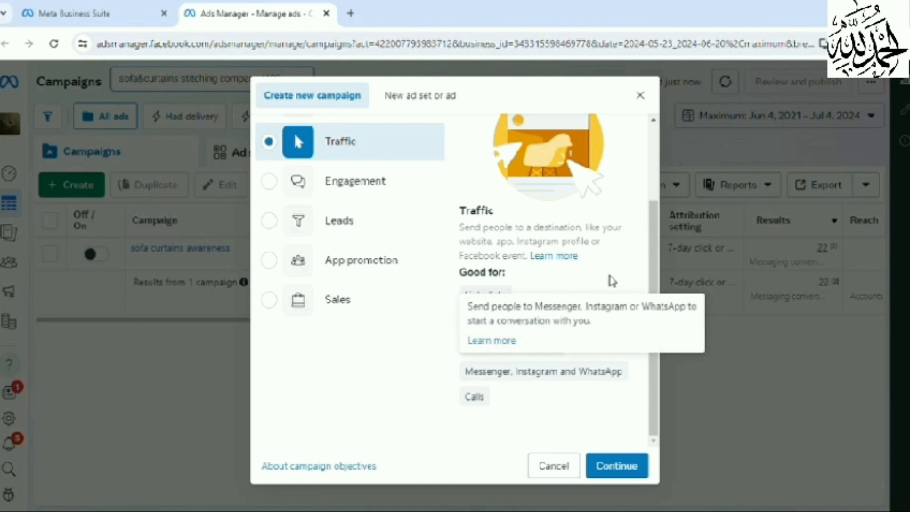
{"action": "left_click", "coordinate": [269, 181]}
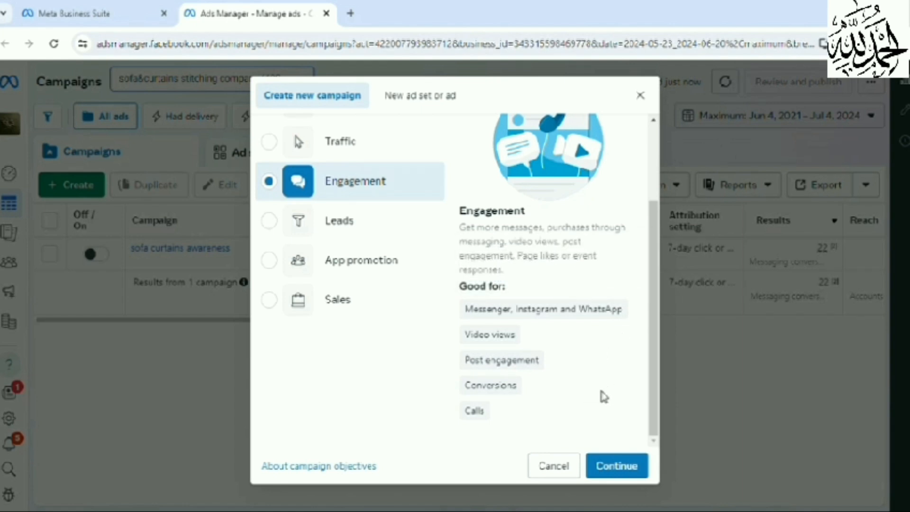
{"action": "left_click", "coordinate": [370, 235]}
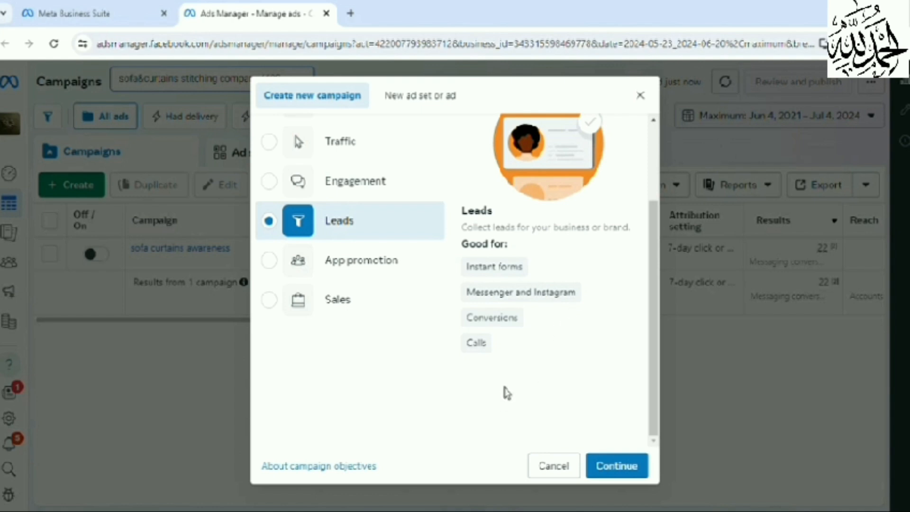
{"action": "left_click", "coordinate": [360, 261]}
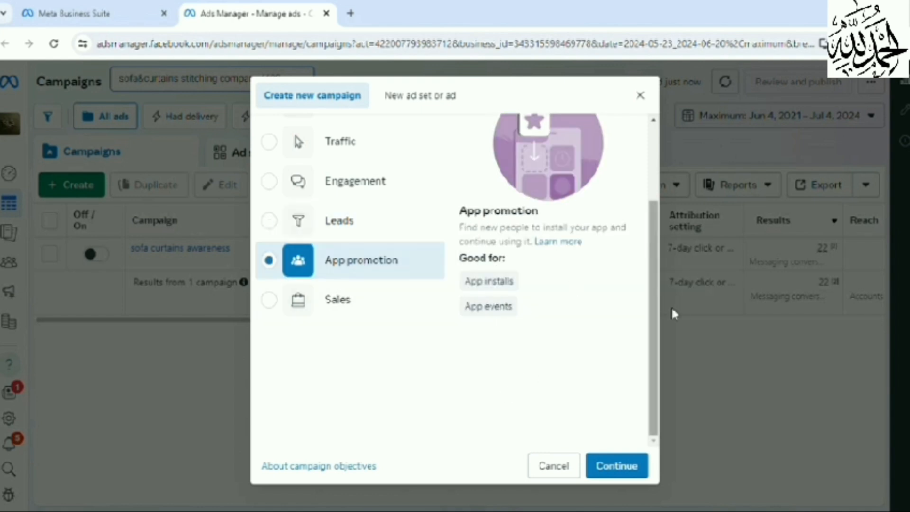
{"action": "left_click", "coordinate": [375, 313]}
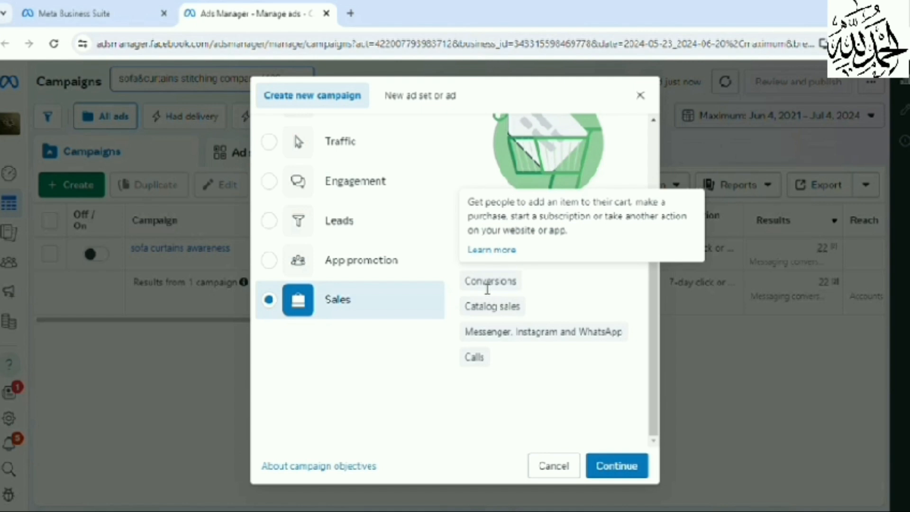
Step: Choose Awareness as the campaign objective and name the campaign New Awareness Campaign 1
{"action": "scroll", "coordinate": [487, 289], "scroll_direction": "up", "scroll_amount": 3}
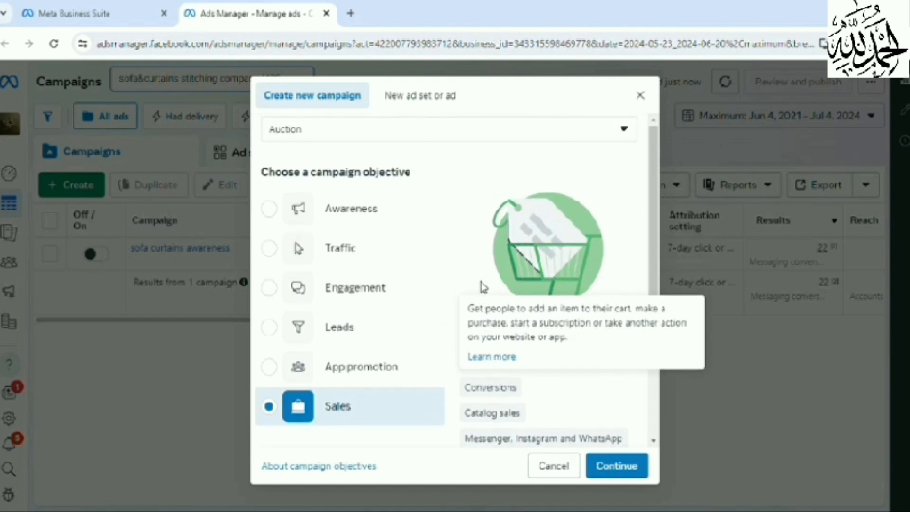
{"action": "left_click", "coordinate": [352, 227]}
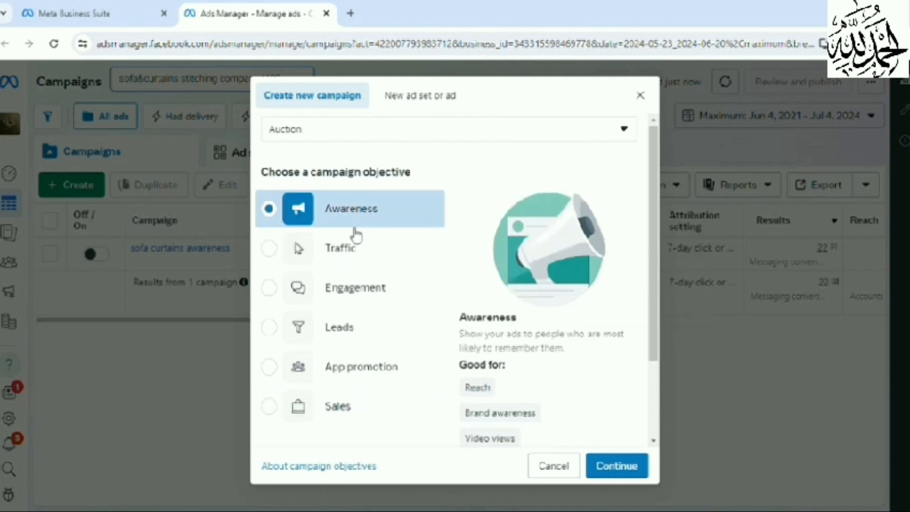
{"action": "left_click", "coordinate": [632, 466]}
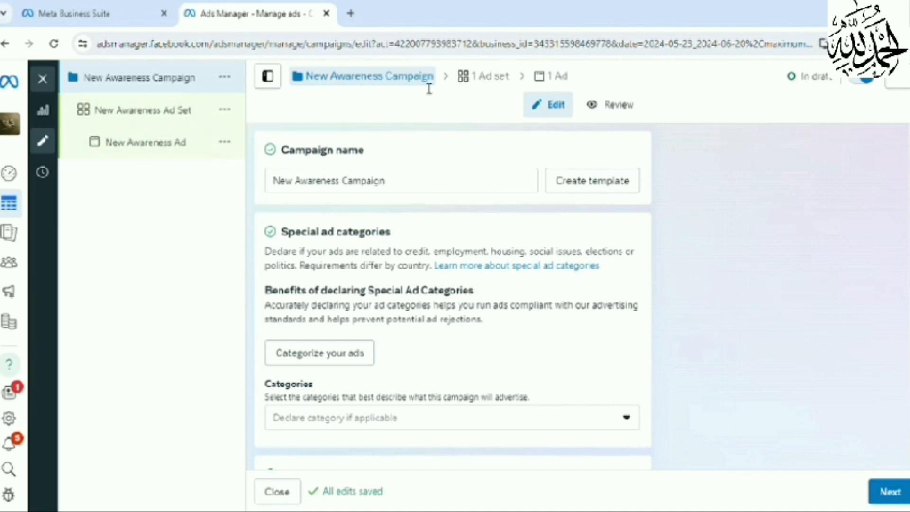
{"action": "left_click", "coordinate": [418, 179]}
{"action": "type", "text": "1"}
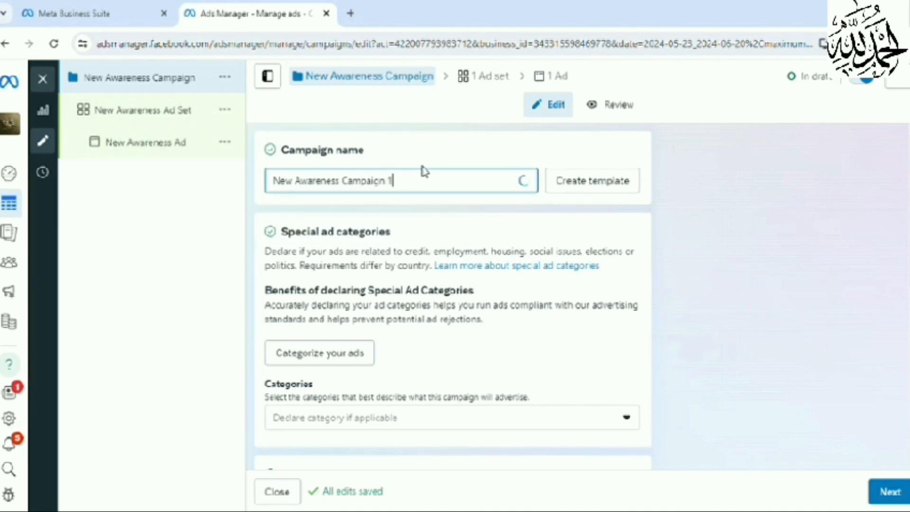
Step: Review the campaign details including the additional options, and continue to the ad set settings
{"action": "scroll", "coordinate": [384, 282], "scroll_direction": "down", "scroll_amount": 3}
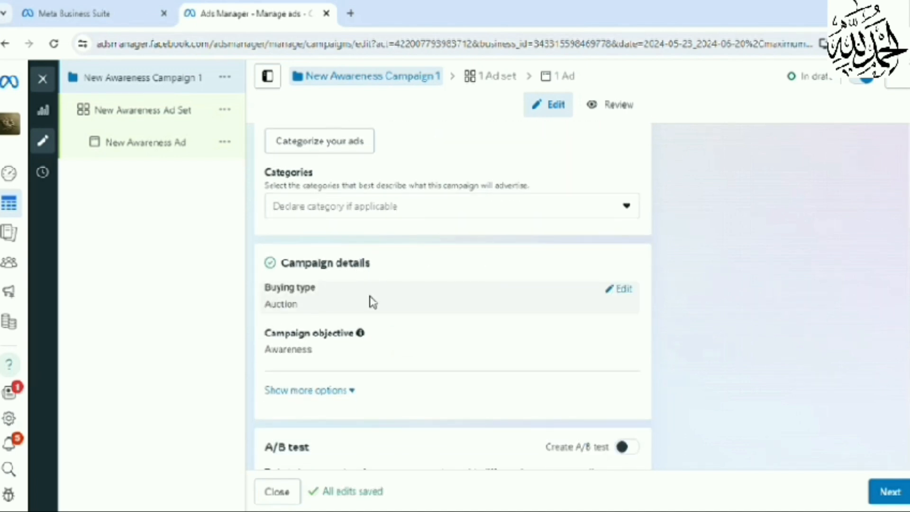
{"action": "scroll", "coordinate": [311, 313], "scroll_direction": "down", "scroll_amount": 3}
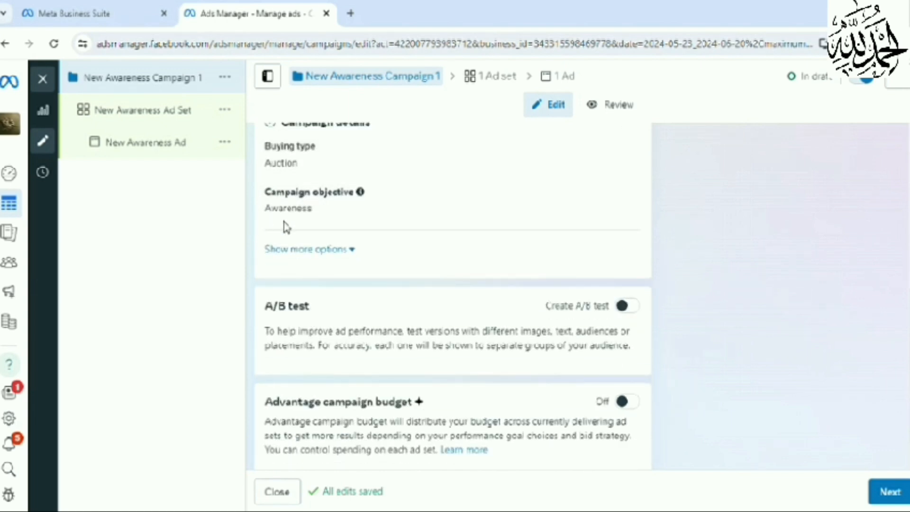
{"action": "left_click", "coordinate": [305, 247]}
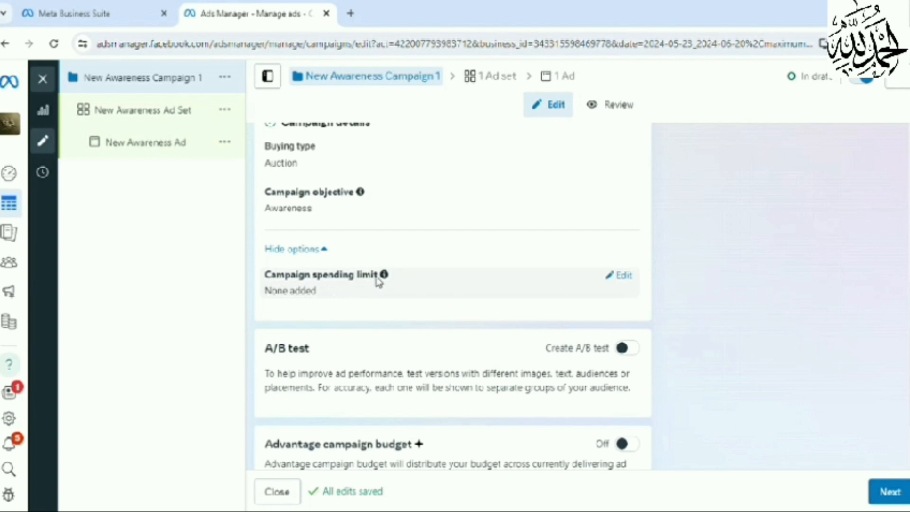
{"action": "scroll", "coordinate": [472, 280], "scroll_direction": "down", "scroll_amount": 2}
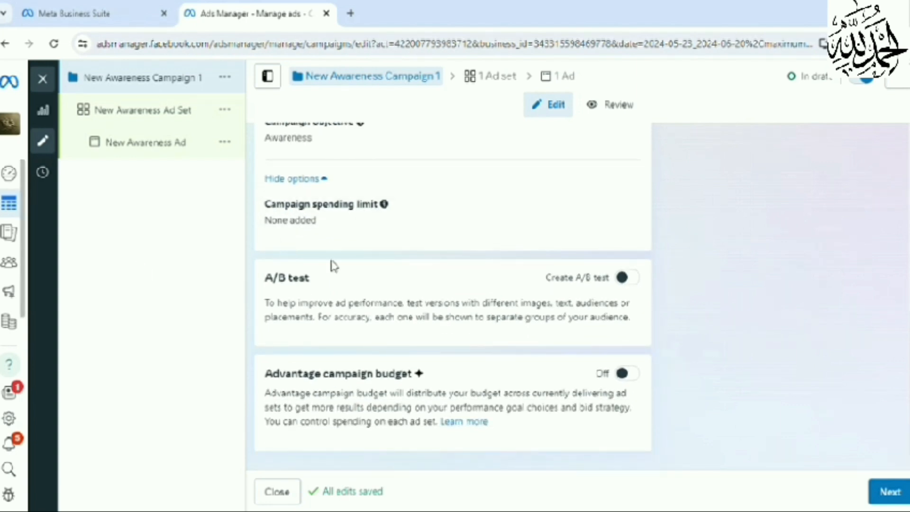
{"action": "left_click", "coordinate": [869, 491]}
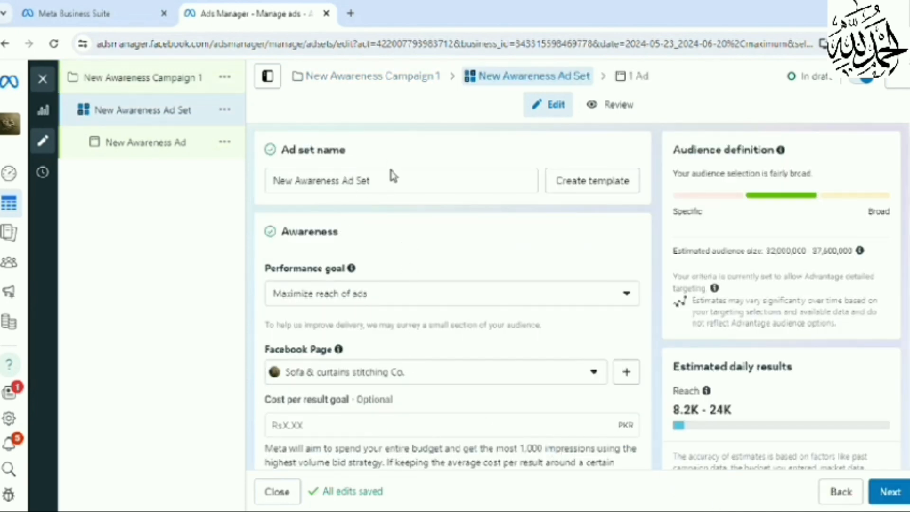
Step: Rename the ad set as New Awareness Ad Set 1
{"action": "left_click", "coordinate": [406, 183]}
{"action": "type", "text": "1"}
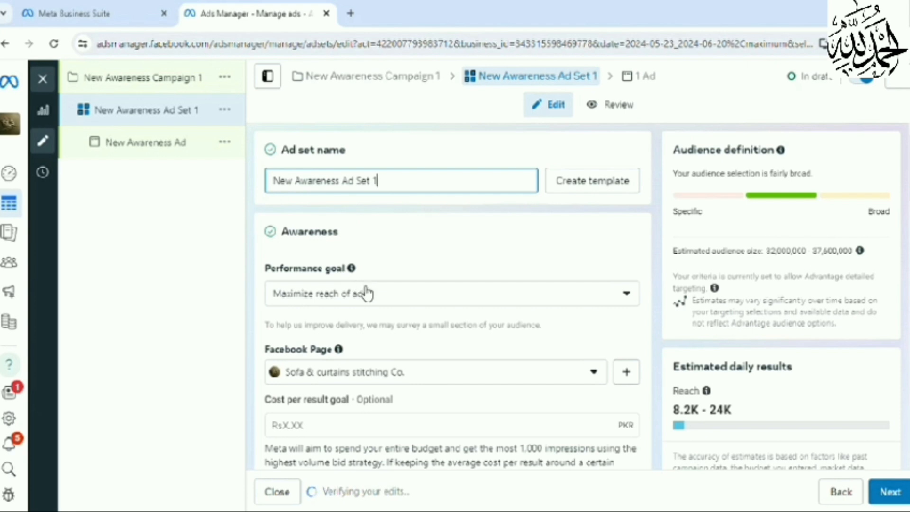
Step: Review the performance goals available for the ad set and check that Sofa & curtains stitching Co. is the selected Facebook Page
{"action": "left_click", "coordinate": [386, 302]}
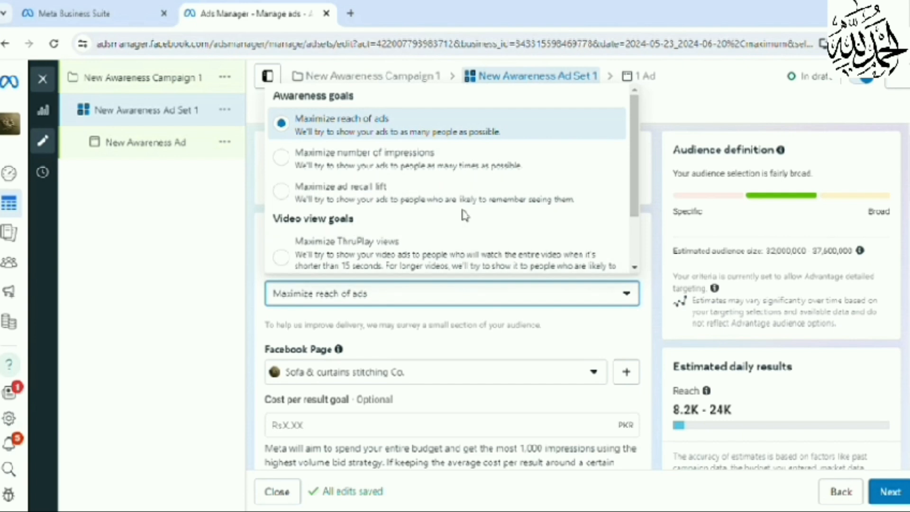
{"action": "scroll", "coordinate": [486, 191], "scroll_direction": "down", "scroll_amount": 2}
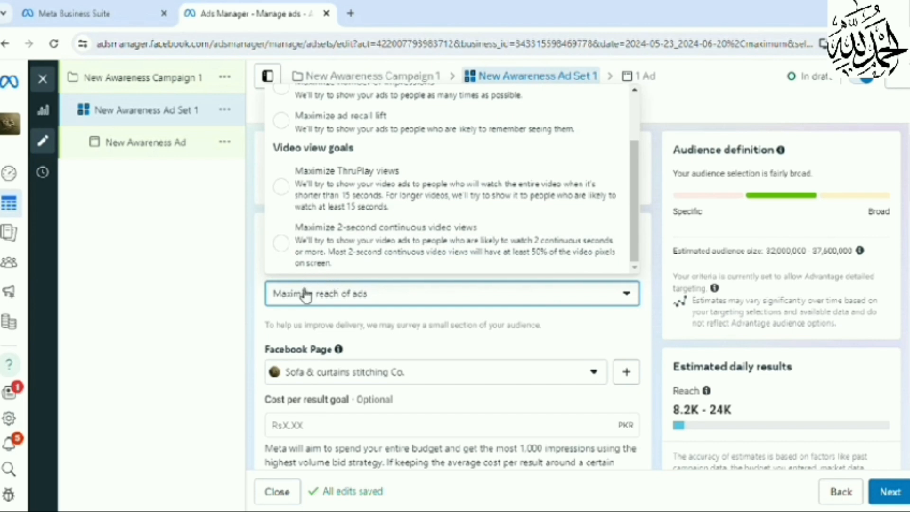
{"action": "scroll", "coordinate": [483, 280], "scroll_direction": "down", "scroll_amount": 2}
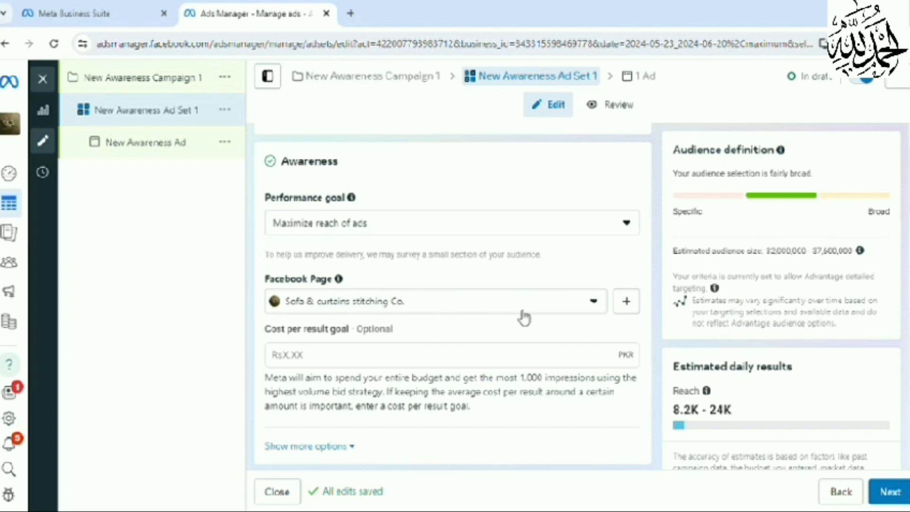
{"action": "left_click", "coordinate": [574, 308]}
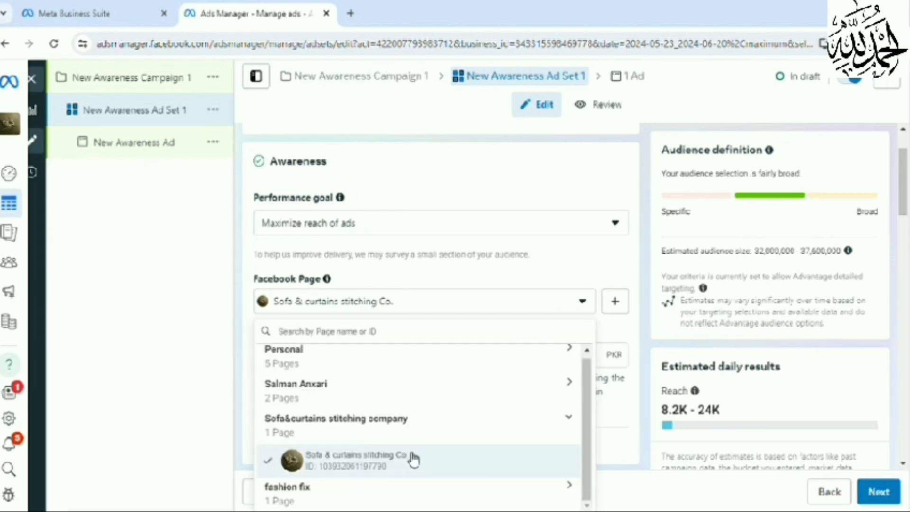
{"action": "left_click", "coordinate": [218, 342]}
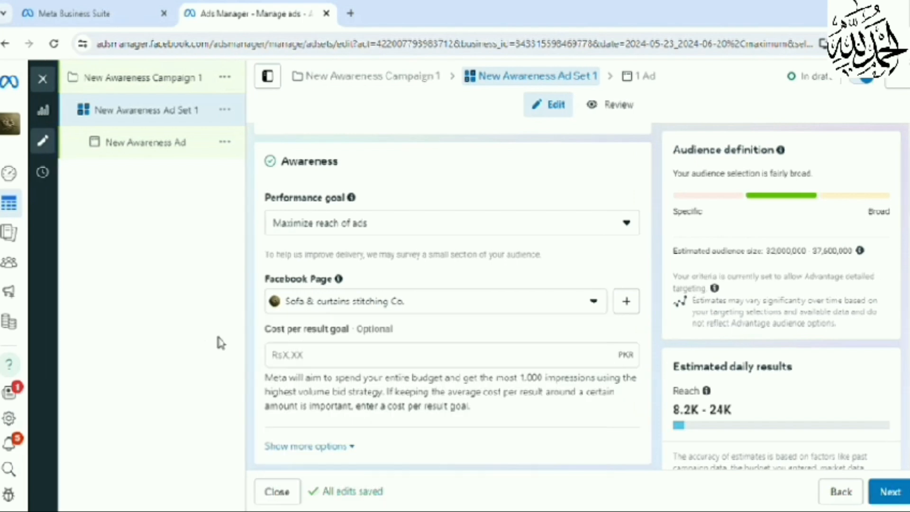
Step: Expand the additional Awareness options and review the frequency cap, charging and delivery type settings
{"action": "scroll", "coordinate": [416, 361], "scroll_direction": "down", "scroll_amount": 3}
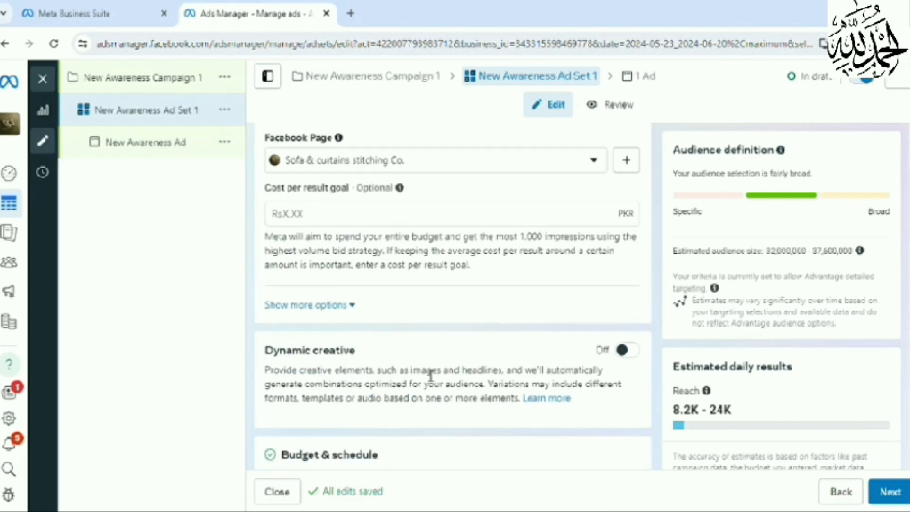
{"action": "left_click", "coordinate": [345, 306]}
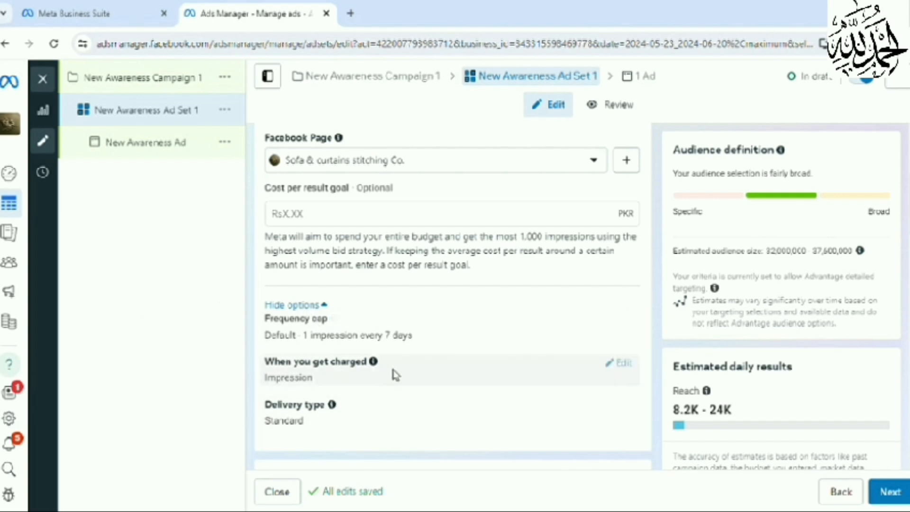
{"action": "scroll", "coordinate": [397, 374], "scroll_direction": "up", "scroll_amount": 3}
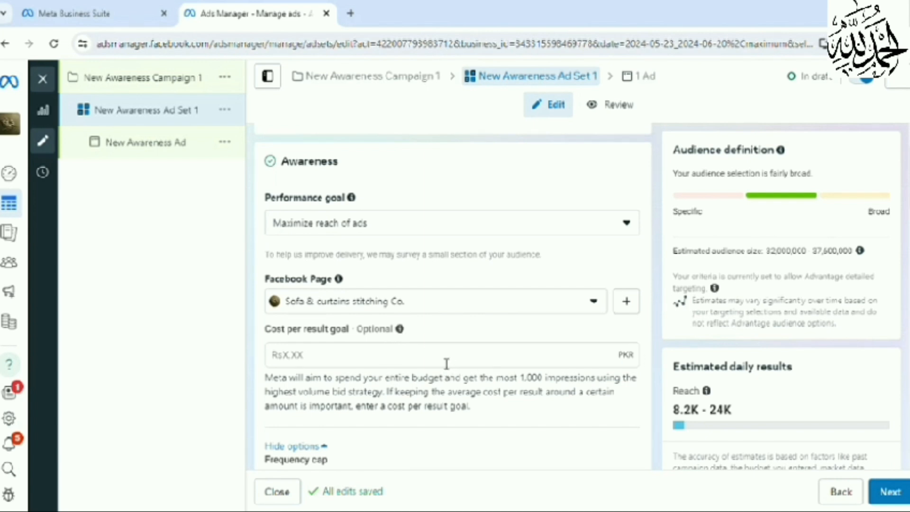
Step: Set the ad set's daily budget to Rs500.00
{"action": "scroll", "coordinate": [445, 365], "scroll_direction": "down", "scroll_amount": 5}
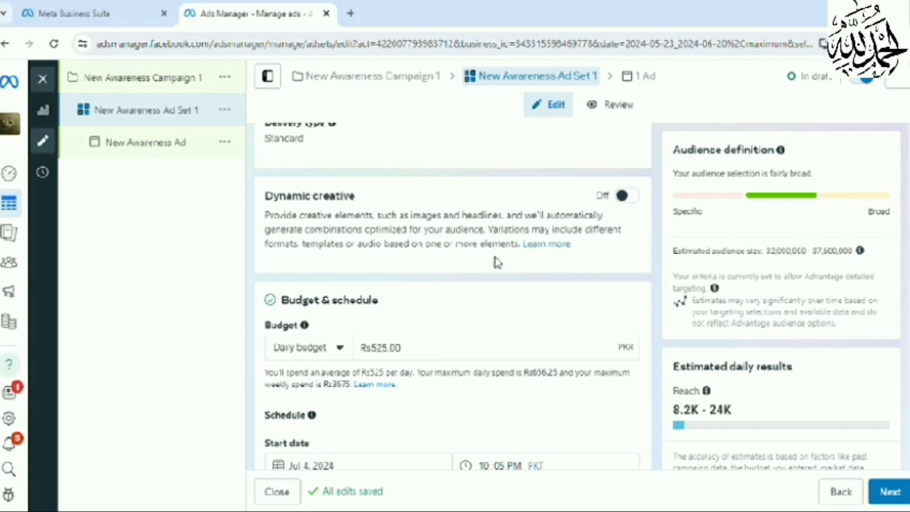
{"action": "scroll", "coordinate": [365, 334], "scroll_direction": "down", "scroll_amount": 2}
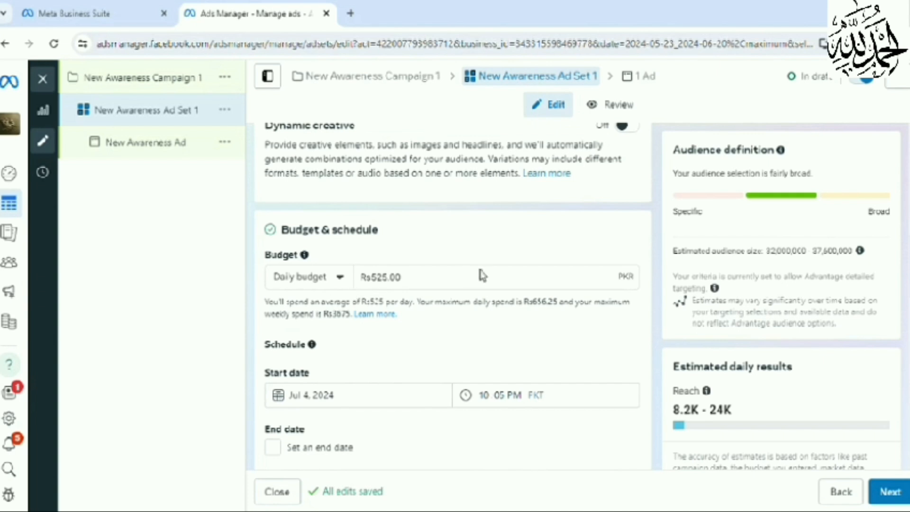
{"action": "left_click", "coordinate": [391, 280]}
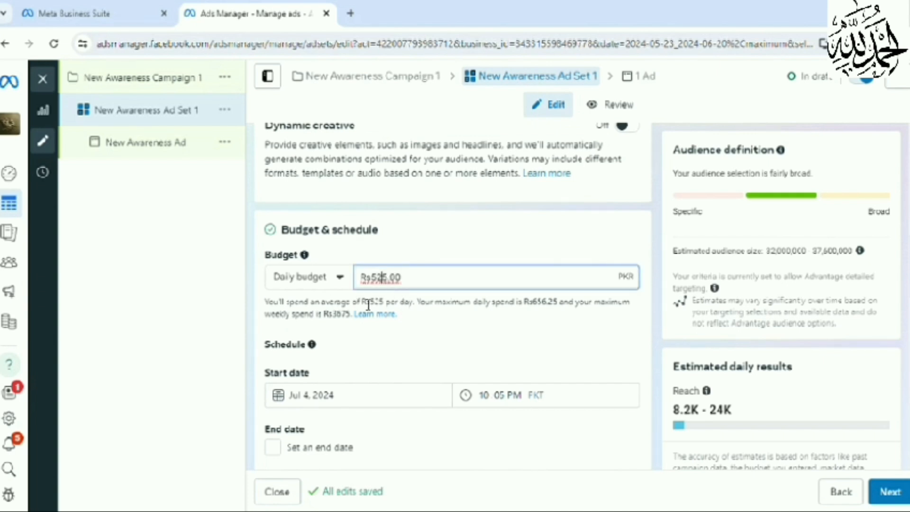
{"action": "key", "text": "BackSpace"}
{"action": "key", "text": "BackSpace"}
{"action": "type", "text": "00"}
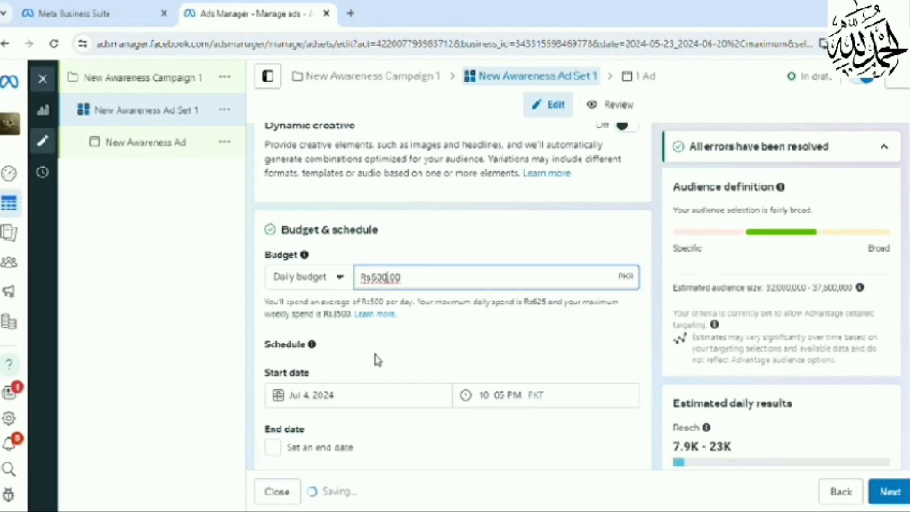
Step: Enable an end date for the ad set schedule and review the budget scheduling and ad scheduling options
{"action": "scroll", "coordinate": [370, 357], "scroll_direction": "down", "scroll_amount": 1}
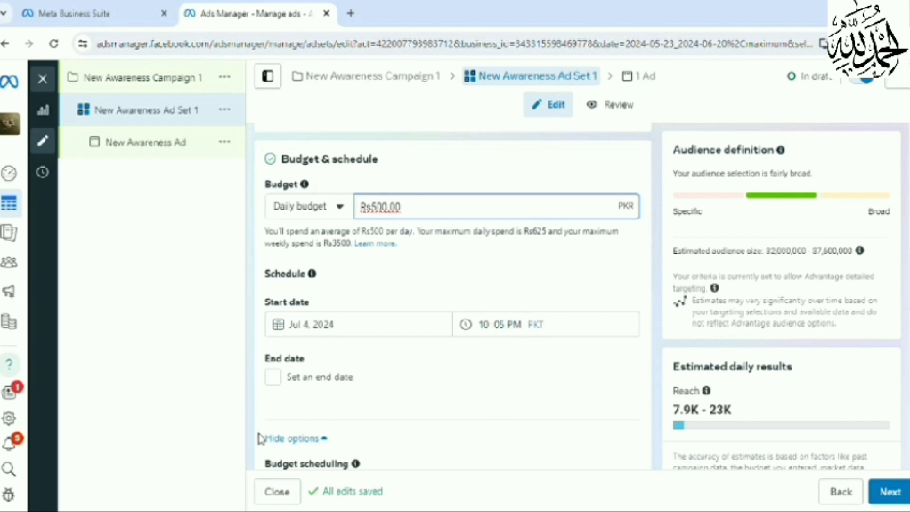
{"action": "left_click", "coordinate": [274, 377]}
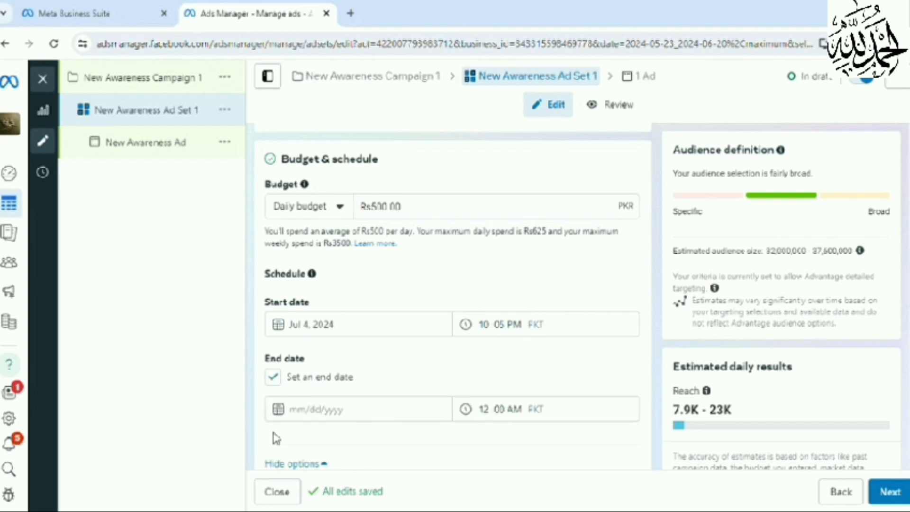
{"action": "scroll", "coordinate": [408, 411], "scroll_direction": "down", "scroll_amount": 3}
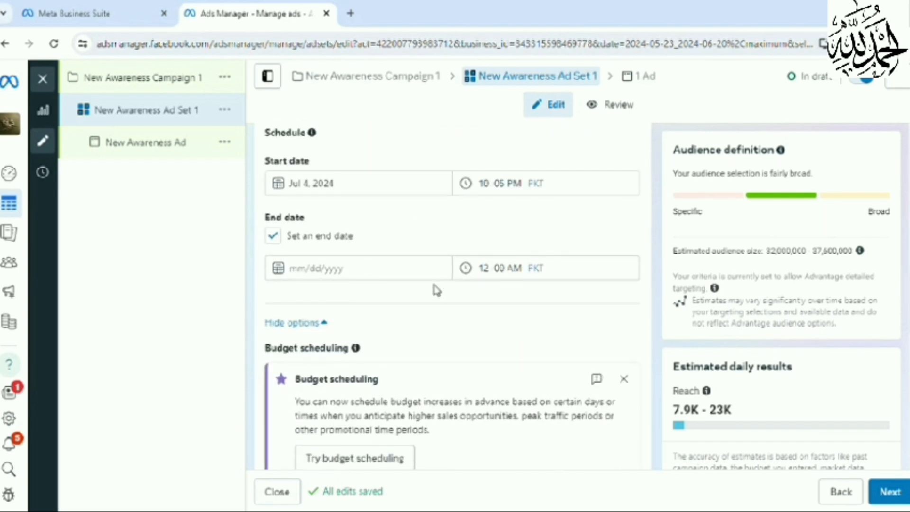
{"action": "scroll", "coordinate": [448, 353], "scroll_direction": "down", "scroll_amount": 3}
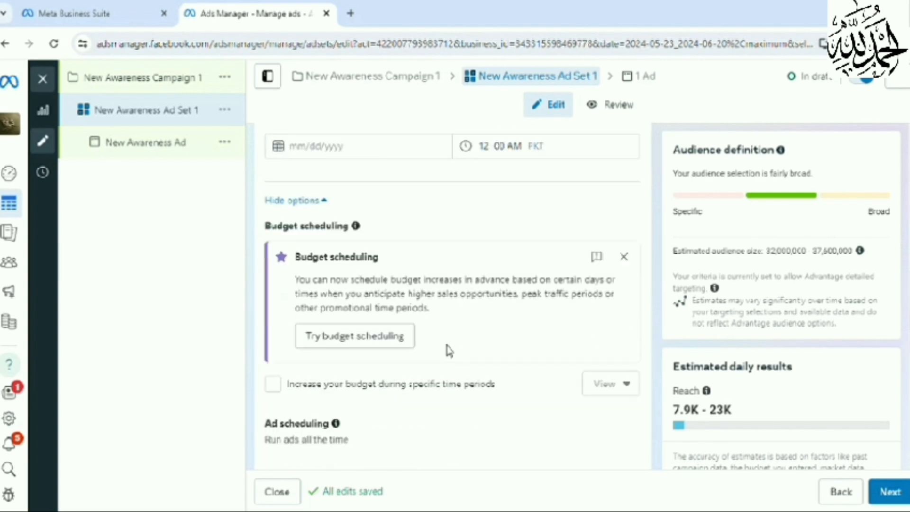
{"action": "scroll", "coordinate": [448, 353], "scroll_direction": "down", "scroll_amount": 2}
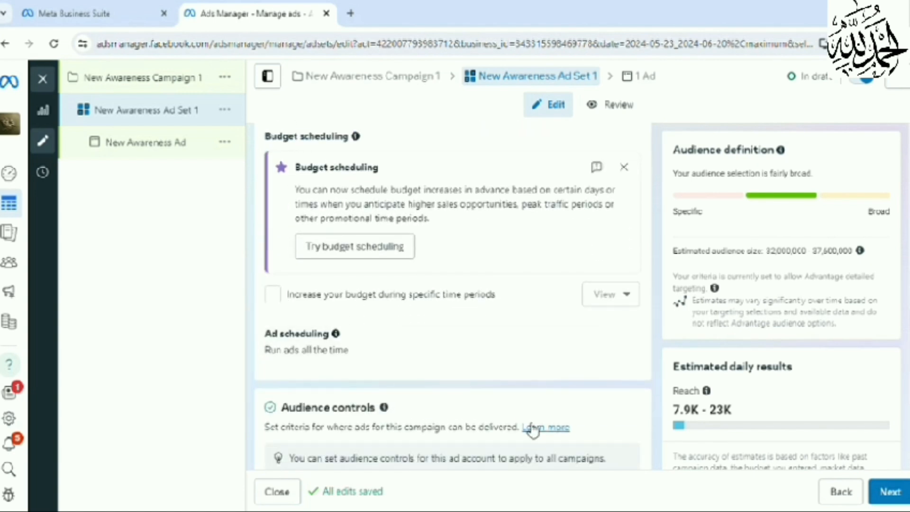
Step: Show the additional audience control options and open the audience locations for editing
{"action": "scroll", "coordinate": [532, 428], "scroll_direction": "down", "scroll_amount": 2}
{"action": "scroll", "coordinate": [532, 428], "scroll_direction": "down", "scroll_amount": 3}
{"action": "mouse_move", "coordinate": [335, 355]}
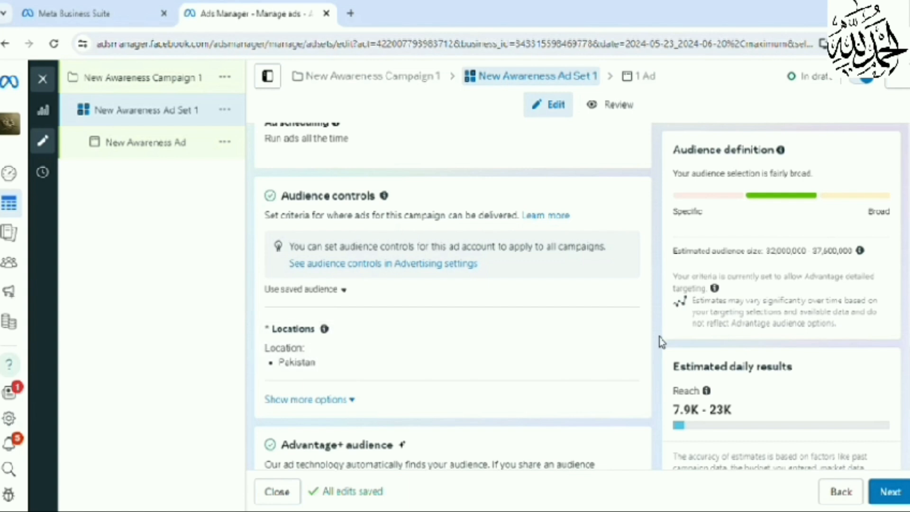
{"action": "left_click", "coordinate": [286, 400]}
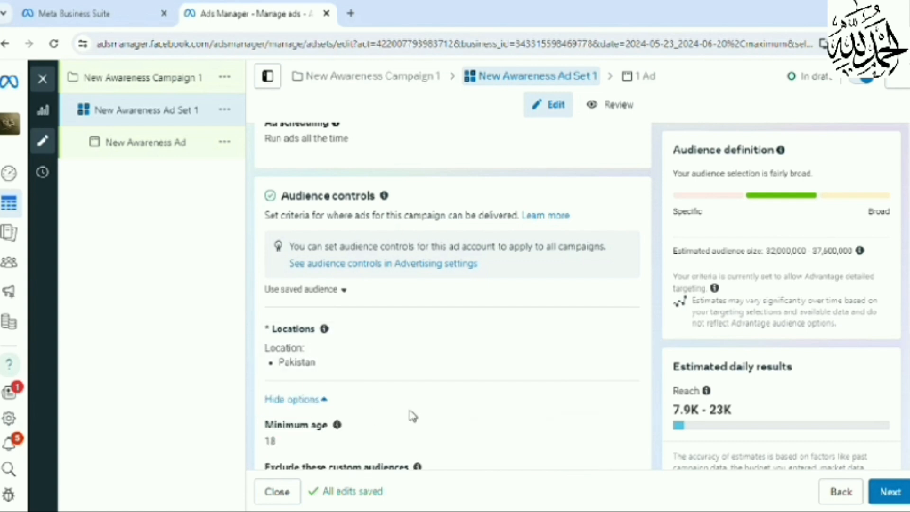
{"action": "scroll", "coordinate": [569, 370], "scroll_direction": "down", "scroll_amount": 2}
{"action": "mouse_move", "coordinate": [333, 364]}
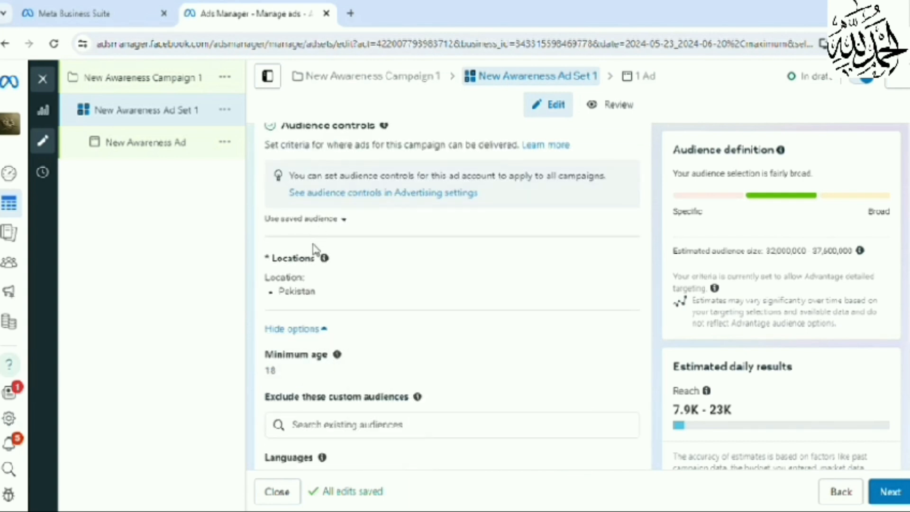
{"action": "left_click", "coordinate": [623, 263]}
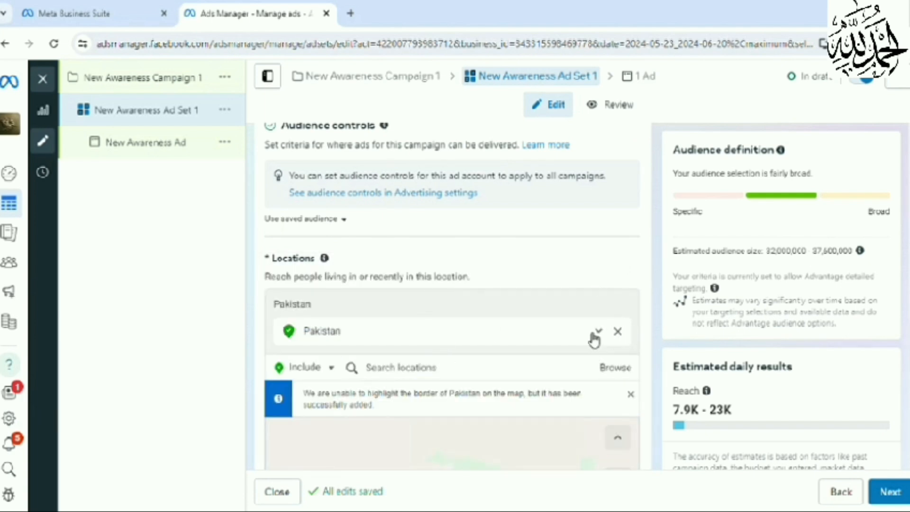
Step: Limit the Pakistan location to cities only, with a maximum population of 1 million, and view the minimum population choices
{"action": "left_click", "coordinate": [599, 333]}
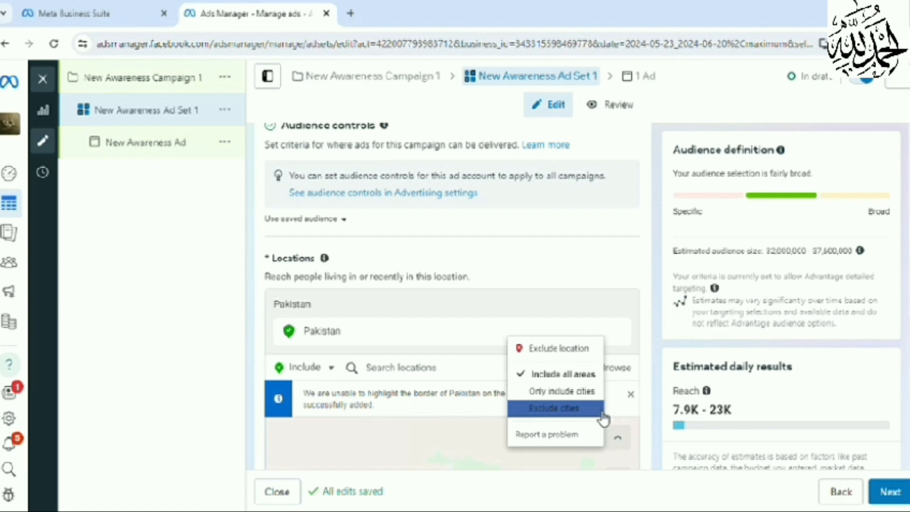
{"action": "left_click", "coordinate": [588, 392]}
{"action": "left_click", "coordinate": [374, 333]}
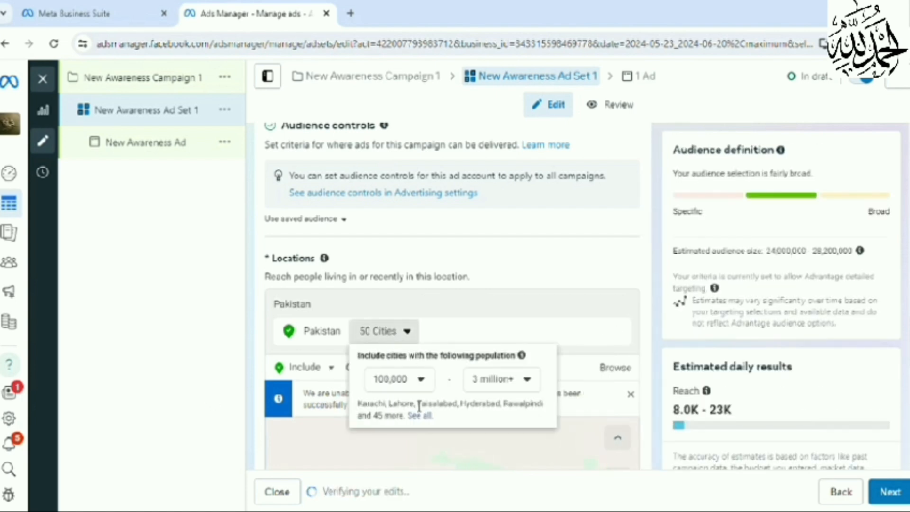
{"action": "left_click", "coordinate": [521, 383]}
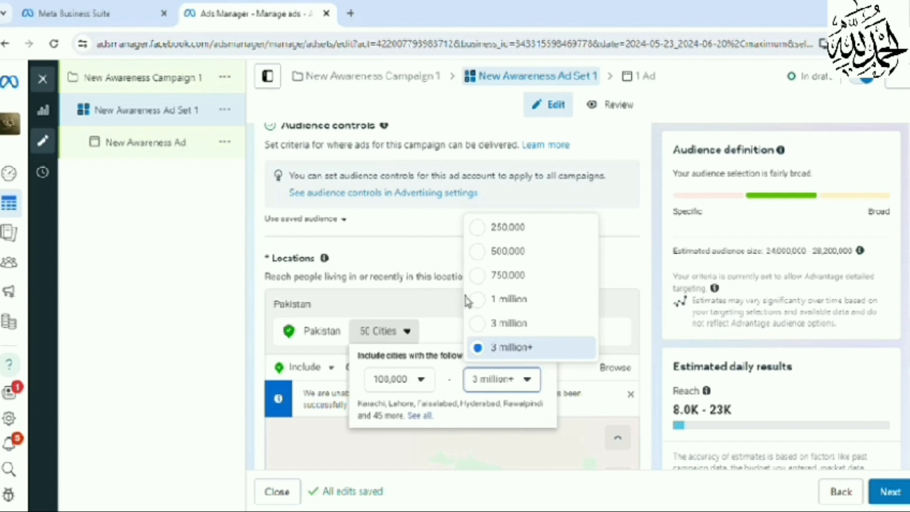
{"action": "left_click", "coordinate": [510, 304]}
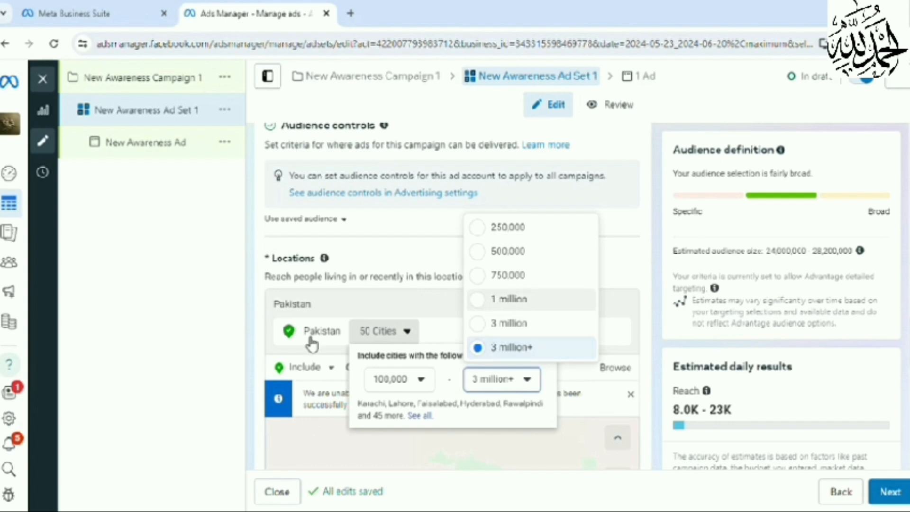
{"action": "left_click", "coordinate": [287, 343]}
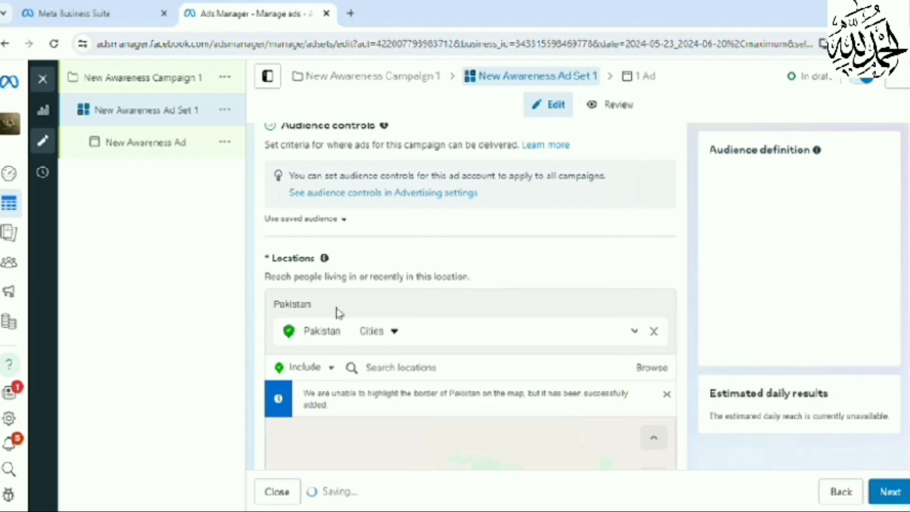
{"action": "left_click", "coordinate": [407, 338]}
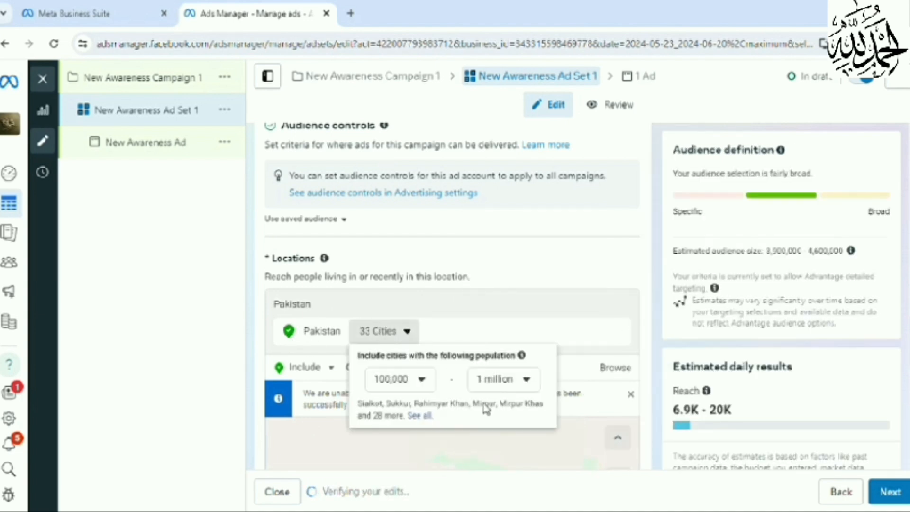
{"action": "left_click", "coordinate": [421, 379]}
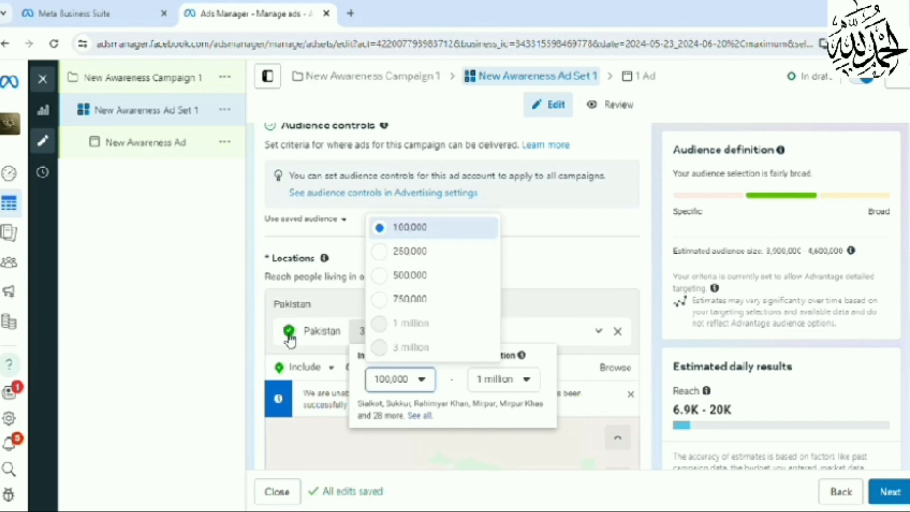
Step: Replace the Pakistan location with the city of Lahore, Punjab, Pakistan
{"action": "left_click", "coordinate": [414, 416]}
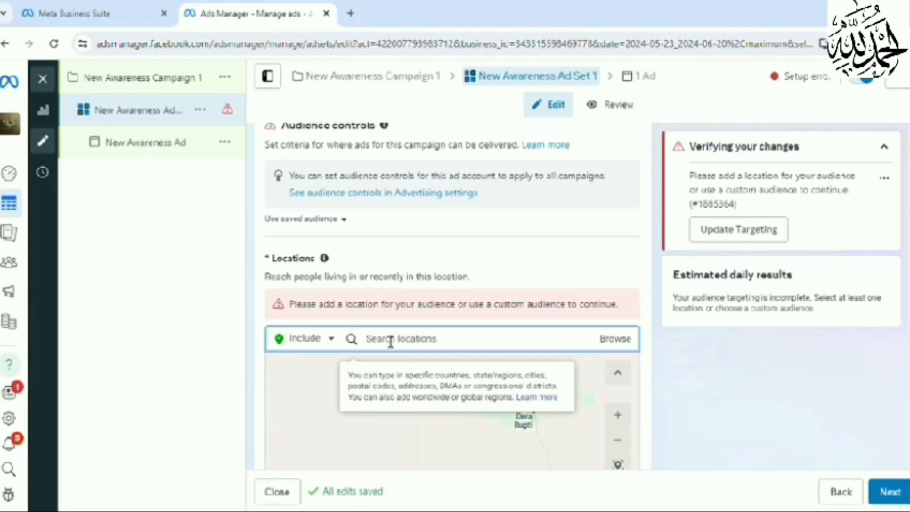
{"action": "type", "text": "lahore"}
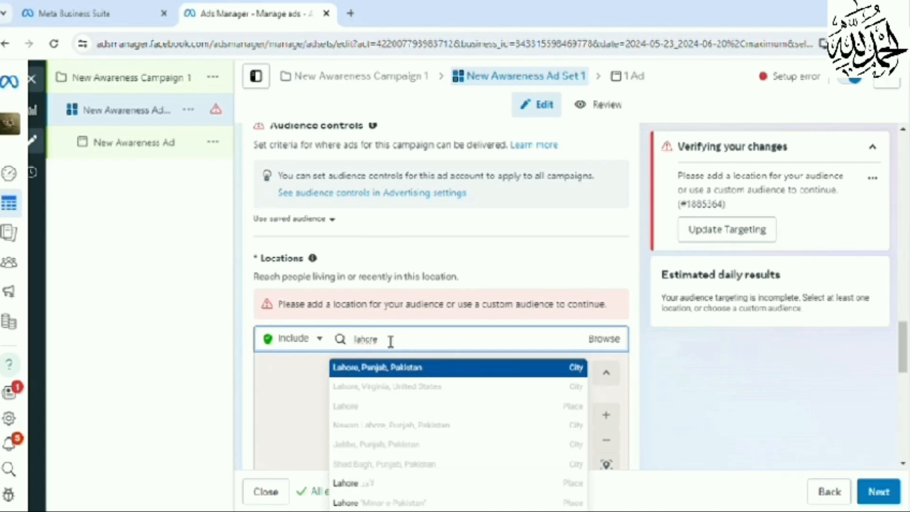
{"action": "left_click", "coordinate": [393, 371]}
Step: Target cities within a 24 mi radius of Lahore
{"action": "left_click", "coordinate": [415, 334]}
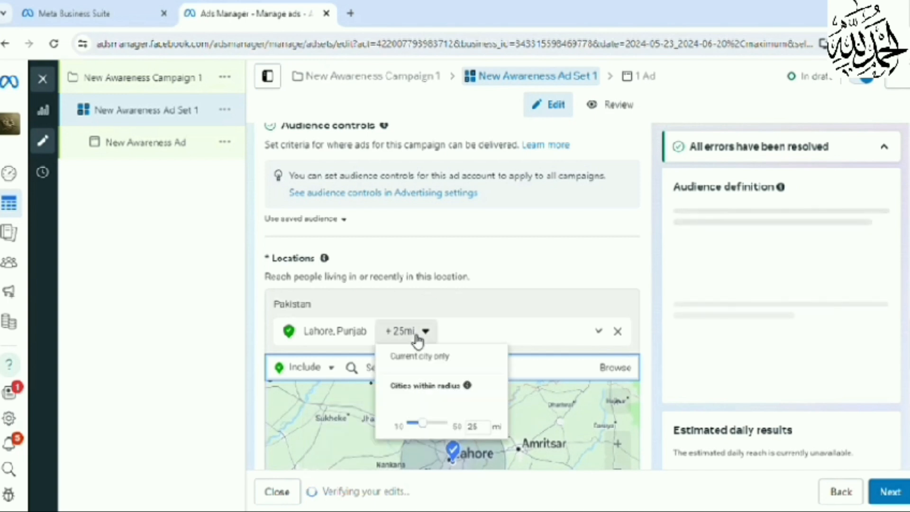
{"action": "left_click", "coordinate": [426, 386]}
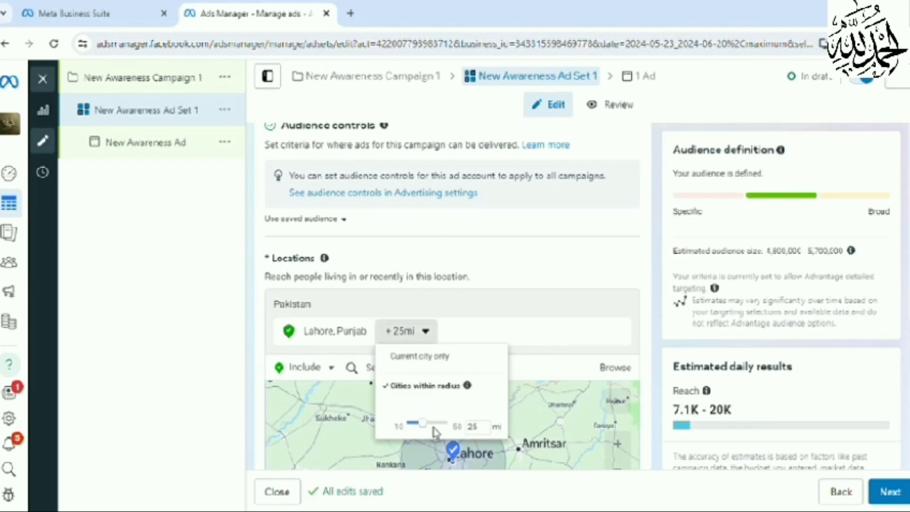
{"action": "left_click", "coordinate": [367, 366]}
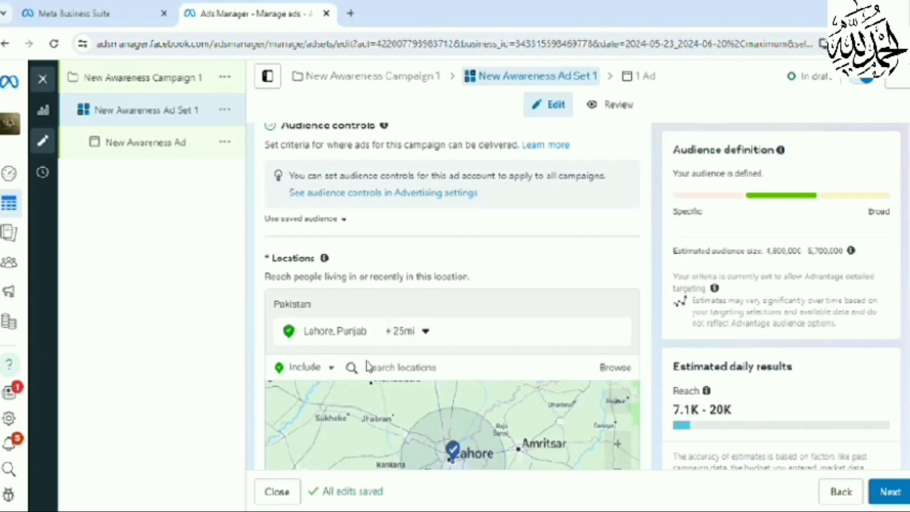
{"action": "scroll", "coordinate": [525, 353], "scroll_direction": "down", "scroll_amount": 3}
{"action": "left_click", "coordinate": [421, 192]}
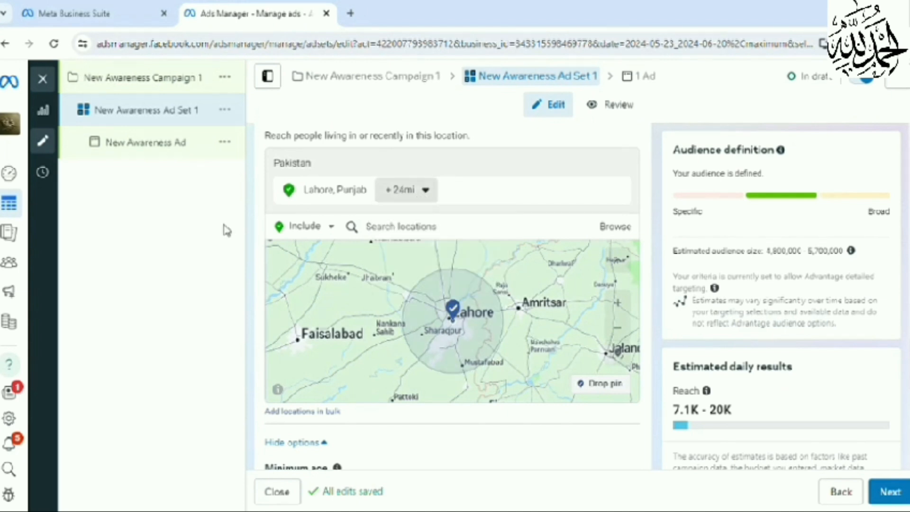
Step: Exclude the state of Sindh, Pakistan from the audience locations
{"action": "left_click", "coordinate": [316, 229]}
{"action": "left_click", "coordinate": [320, 274]}
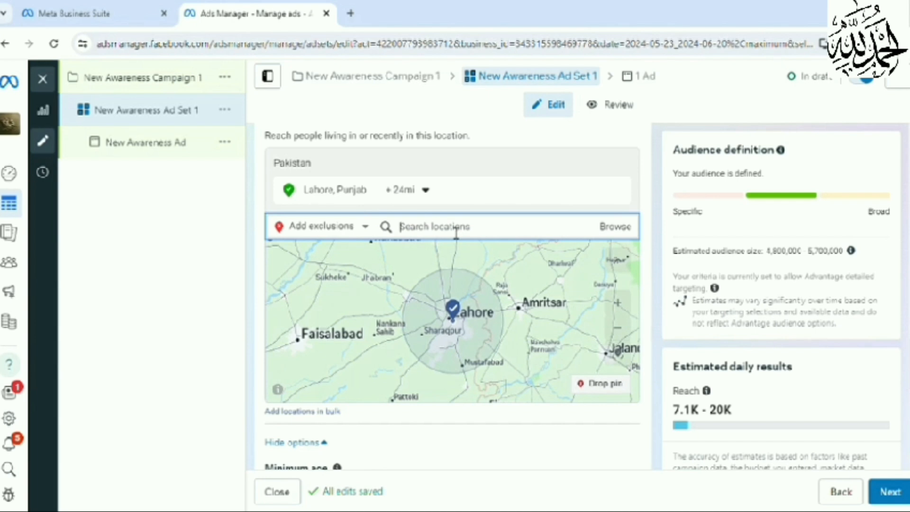
{"action": "type", "text": "sindh"}
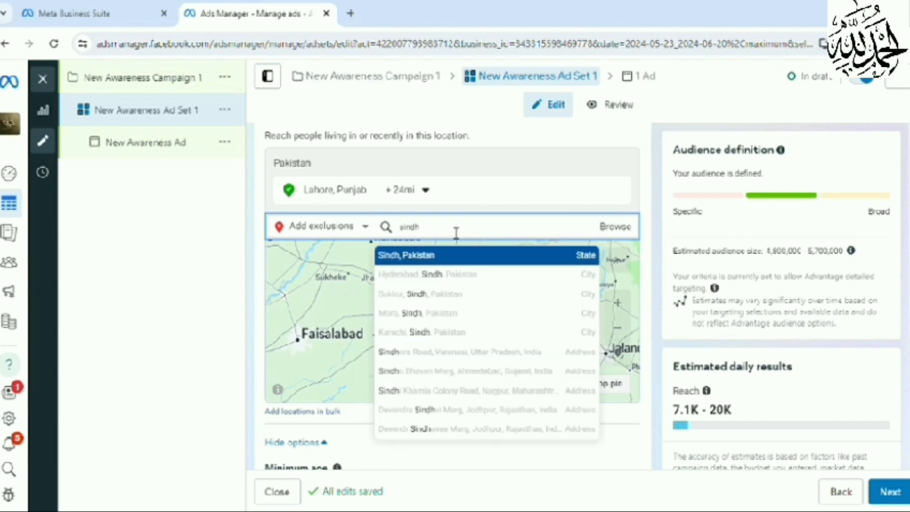
{"action": "left_click", "coordinate": [419, 258]}
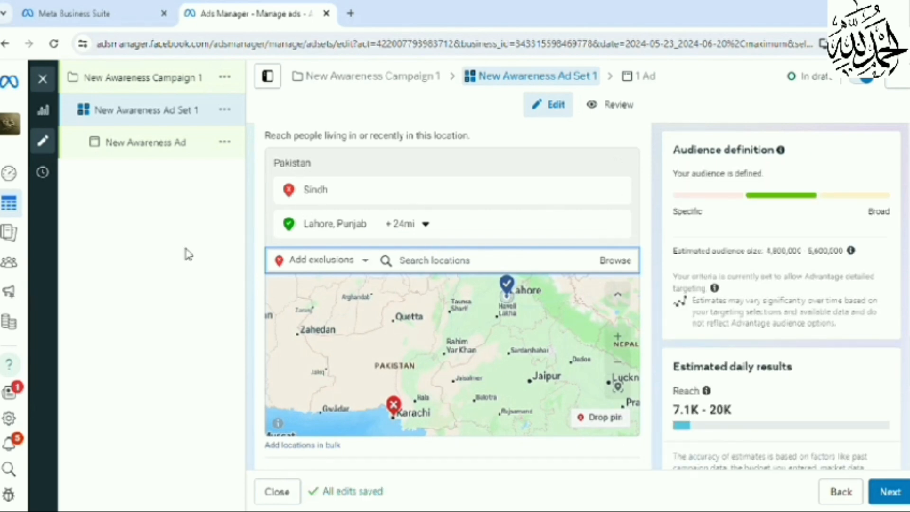
Step: Set the audience's minimum age to 20
{"action": "scroll", "coordinate": [544, 302], "scroll_direction": "down", "scroll_amount": 3}
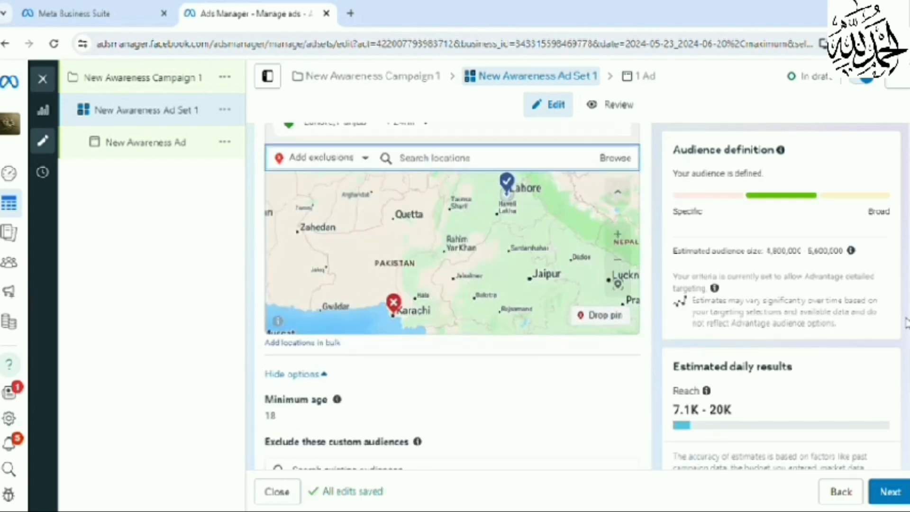
{"action": "scroll", "coordinate": [308, 360], "scroll_direction": "down", "scroll_amount": 2}
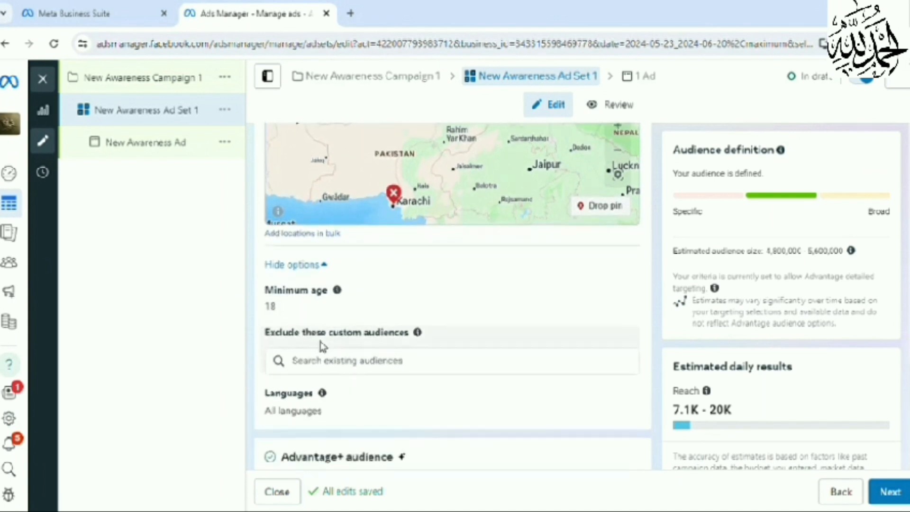
{"action": "left_click", "coordinate": [620, 293]}
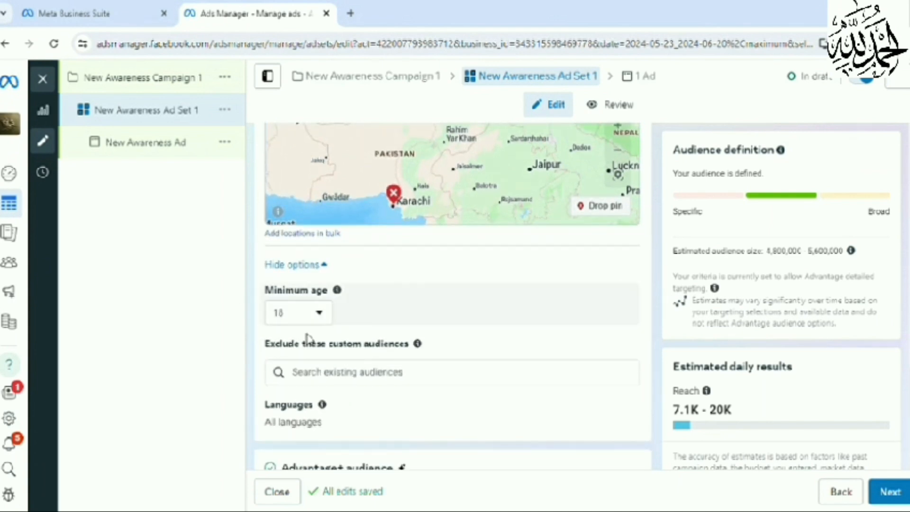
{"action": "left_click", "coordinate": [325, 320]}
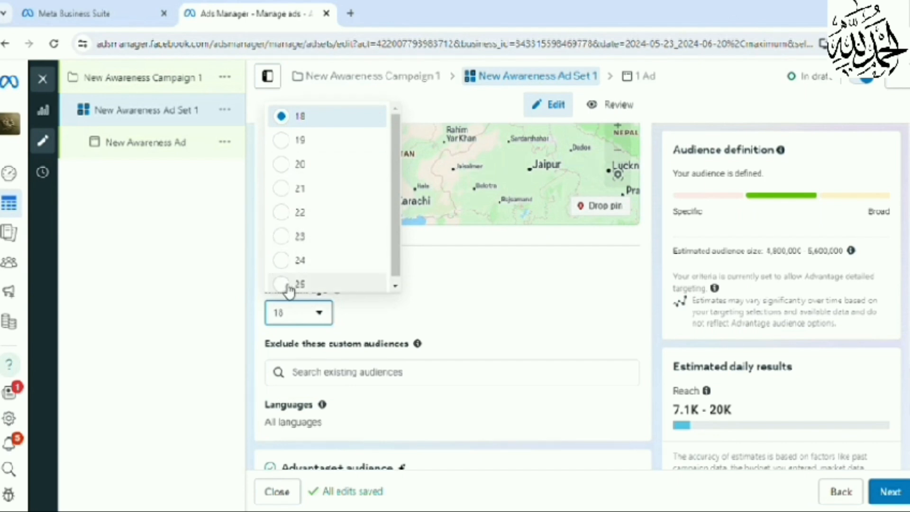
{"action": "left_click", "coordinate": [301, 171]}
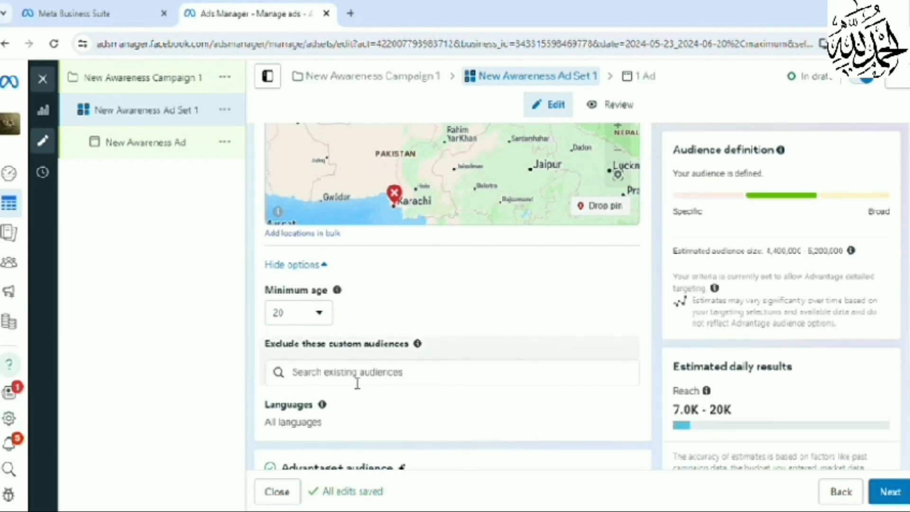
Step: Keep the language, Advantage+ audience and placement settings, continue to the ad and name it "New Awareness Ad 1"
{"action": "scroll", "coordinate": [347, 384], "scroll_direction": "down", "scroll_amount": 3}
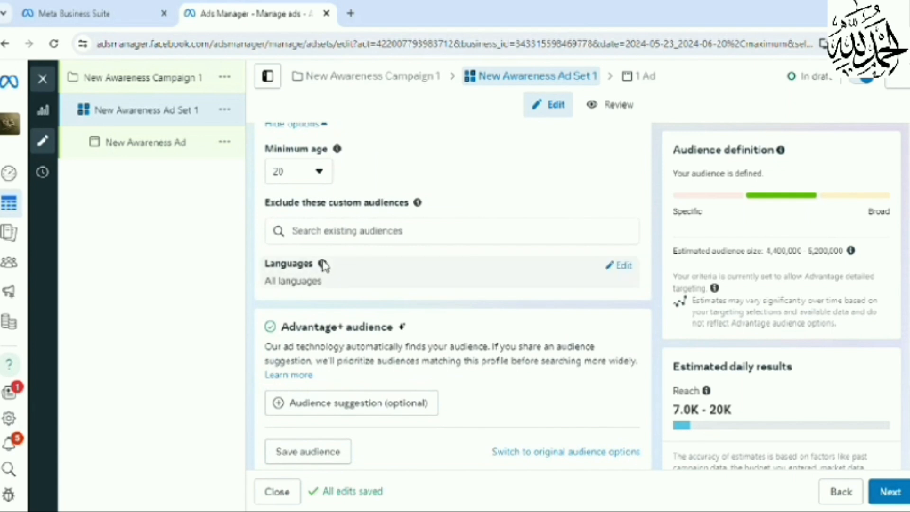
{"action": "mouse_move", "coordinate": [321, 263]}
{"action": "scroll", "coordinate": [250, 331], "scroll_direction": "down", "scroll_amount": 3}
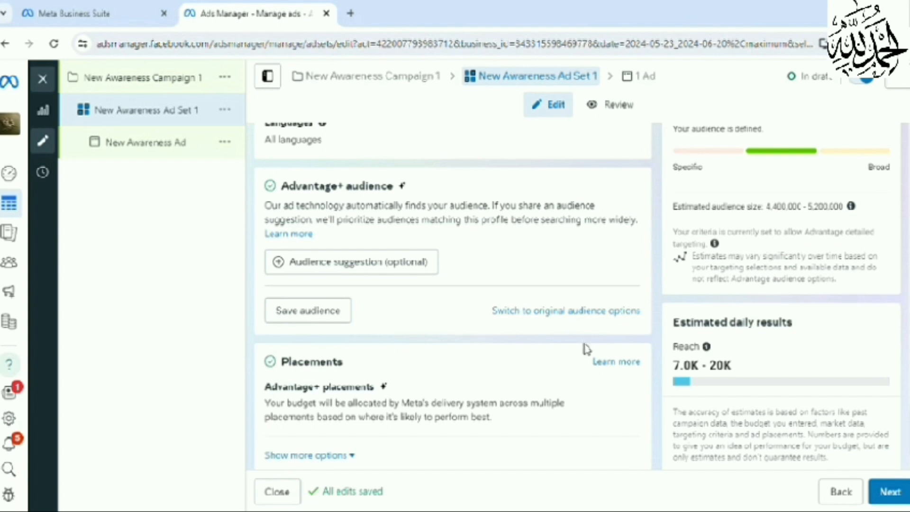
{"action": "scroll", "coordinate": [450, 345], "scroll_direction": "down", "scroll_amount": 1}
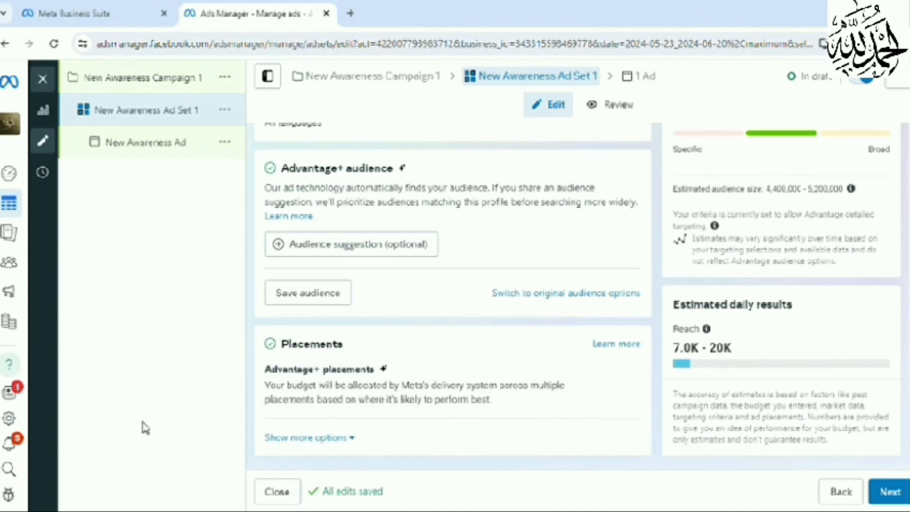
{"action": "left_click", "coordinate": [351, 436]}
{"action": "left_click", "coordinate": [890, 492]}
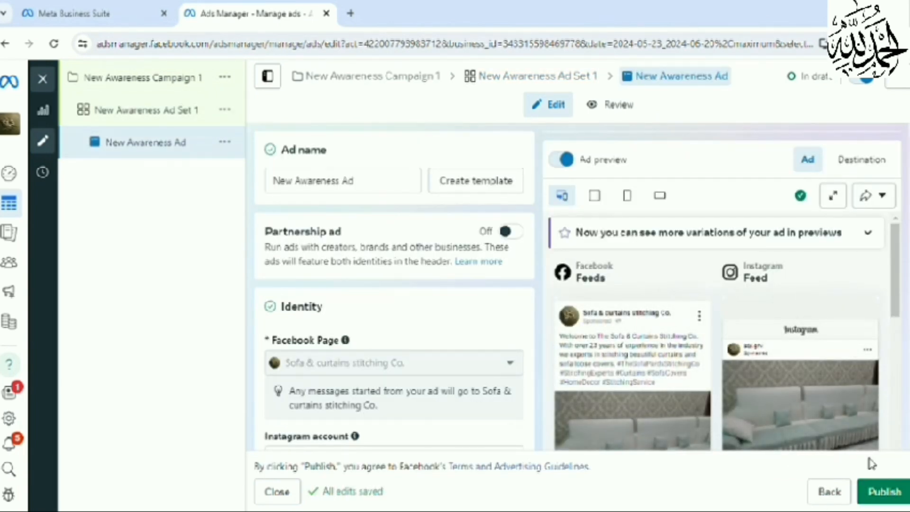
{"action": "left_click", "coordinate": [386, 184]}
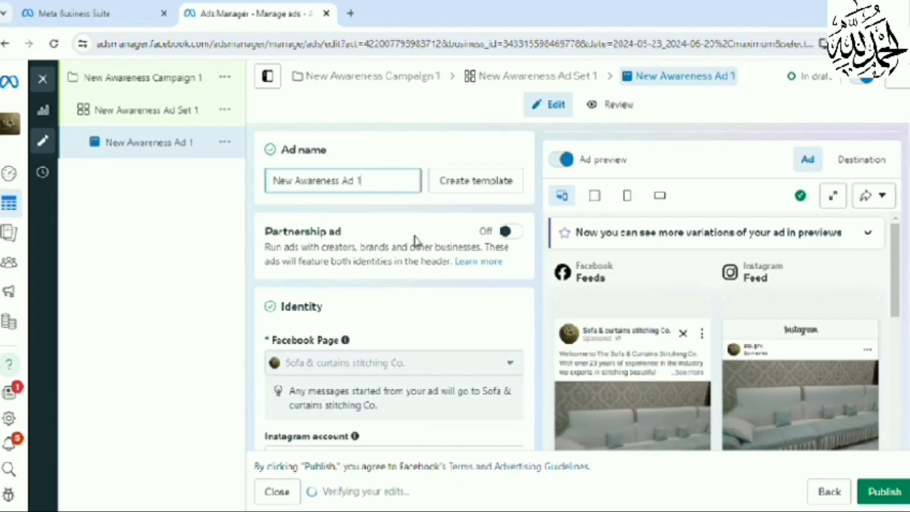
Step: Review the ad's Facebook Page identity, the selectable Instagram accounts and the ad setup format options
{"action": "scroll", "coordinate": [415, 240], "scroll_direction": "down", "scroll_amount": 2}
{"action": "mouse_move", "coordinate": [334, 294]}
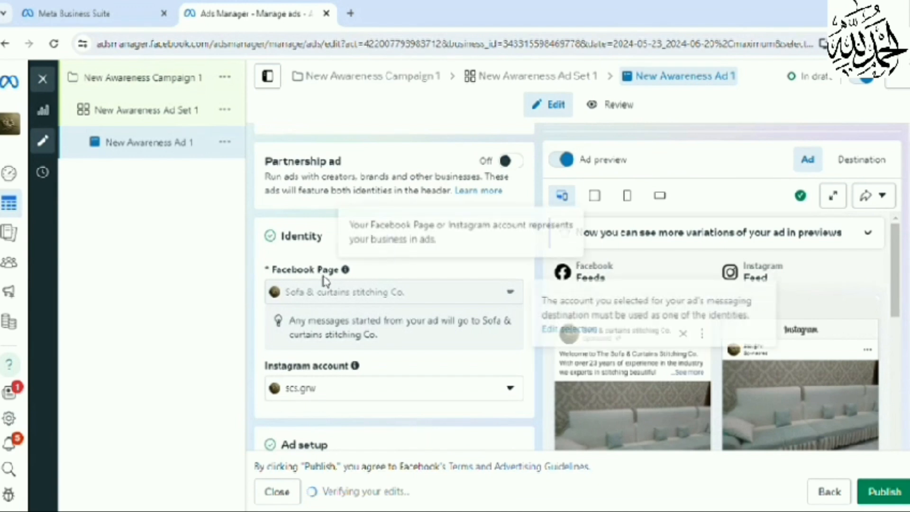
{"action": "scroll", "coordinate": [341, 300], "scroll_direction": "down", "scroll_amount": 2}
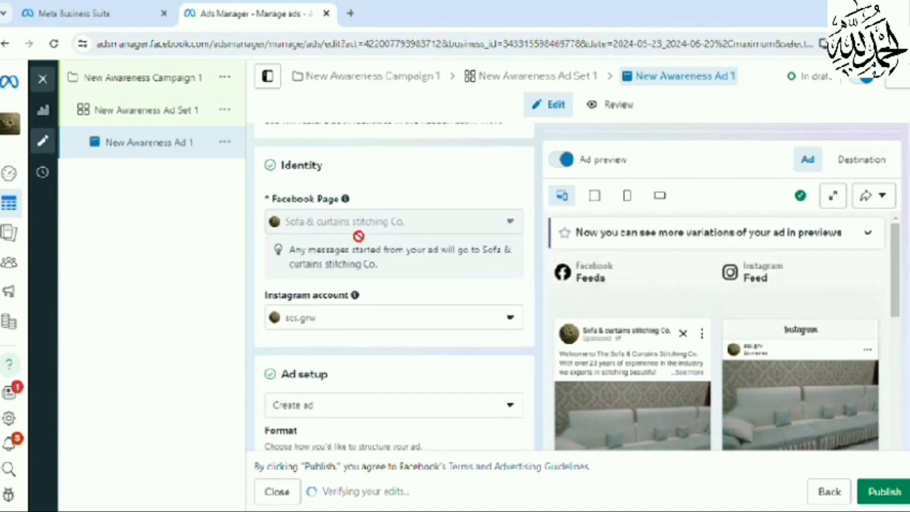
{"action": "left_click", "coordinate": [342, 323]}
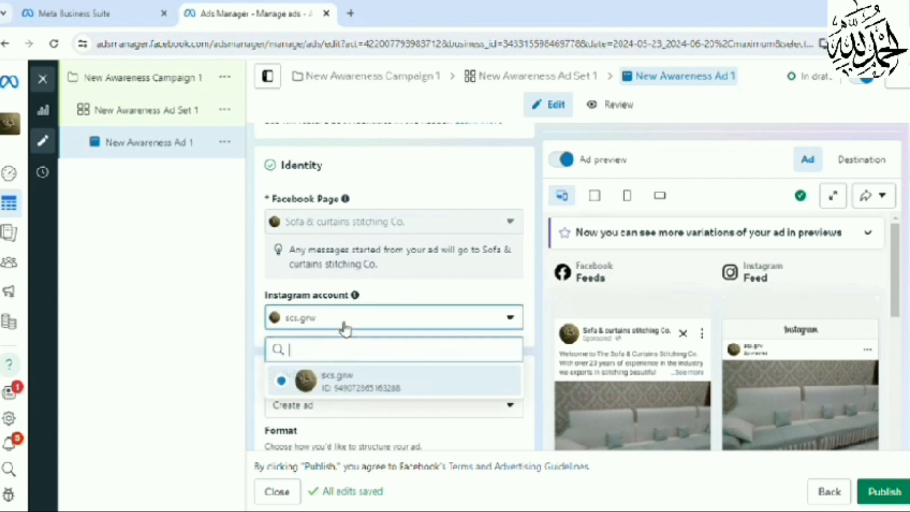
{"action": "left_click", "coordinate": [345, 327]}
{"action": "scroll", "coordinate": [335, 315], "scroll_direction": "down", "scroll_amount": 2}
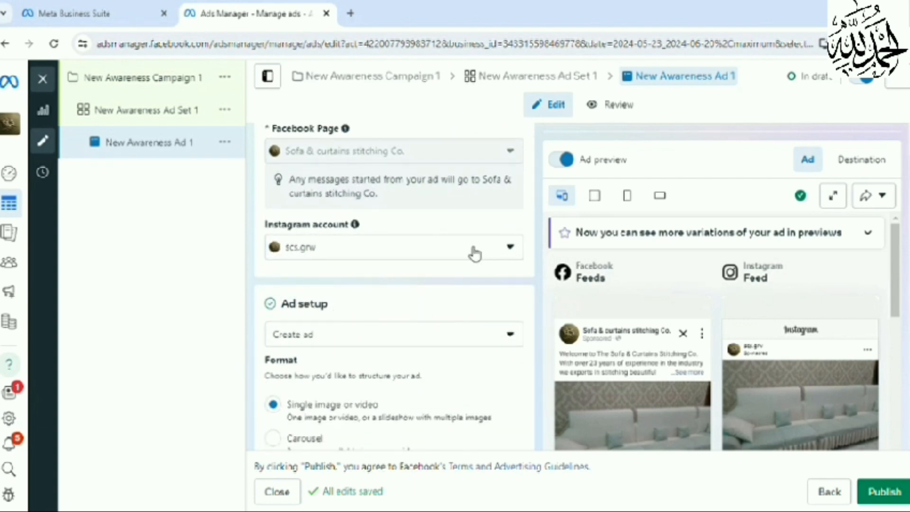
{"action": "scroll", "coordinate": [473, 252], "scroll_direction": "down", "scroll_amount": 2}
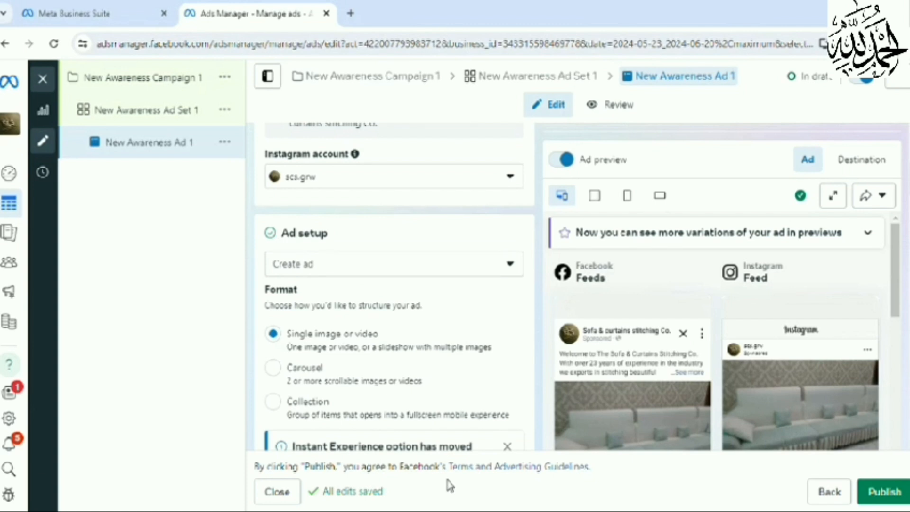
Step: Examine the Facebook and Instagram feed previews of the ad, expanding the full text of the Facebook version
{"action": "mouse_move", "coordinate": [690, 321]}
{"action": "scroll", "coordinate": [803, 303], "scroll_direction": "down", "scroll_amount": 2}
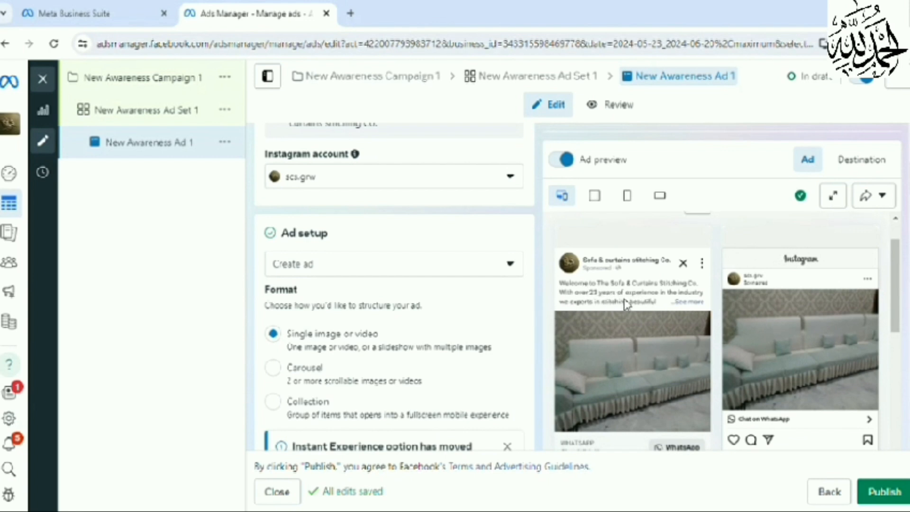
{"action": "left_click", "coordinate": [696, 304]}
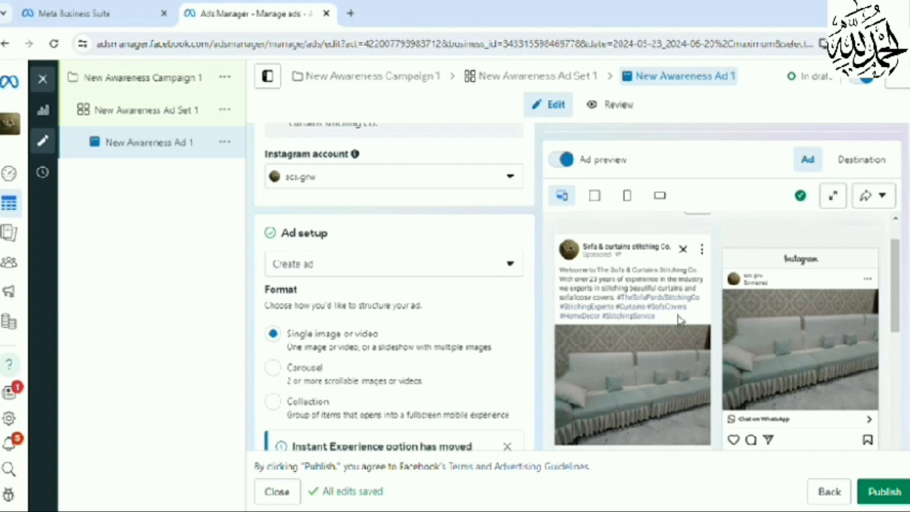
{"action": "scroll", "coordinate": [624, 346], "scroll_direction": "down", "scroll_amount": 4}
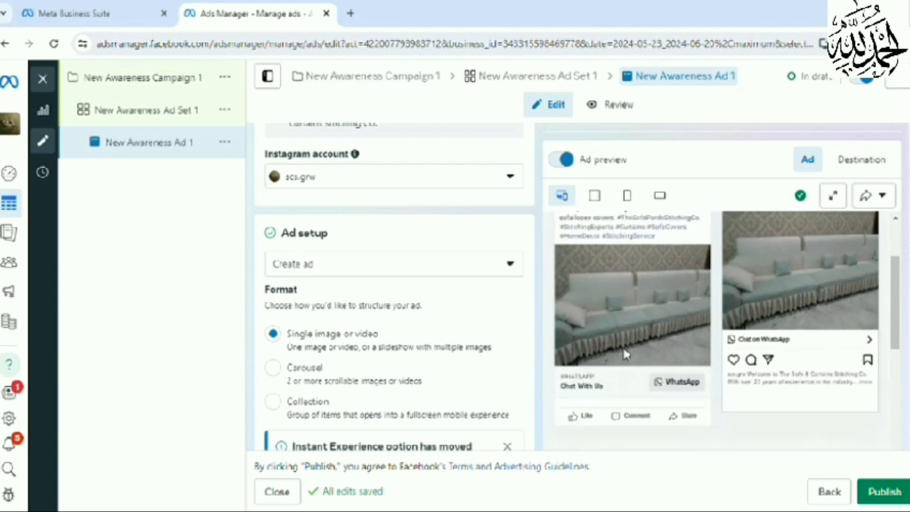
{"action": "scroll", "coordinate": [744, 402], "scroll_direction": "up", "scroll_amount": 4}
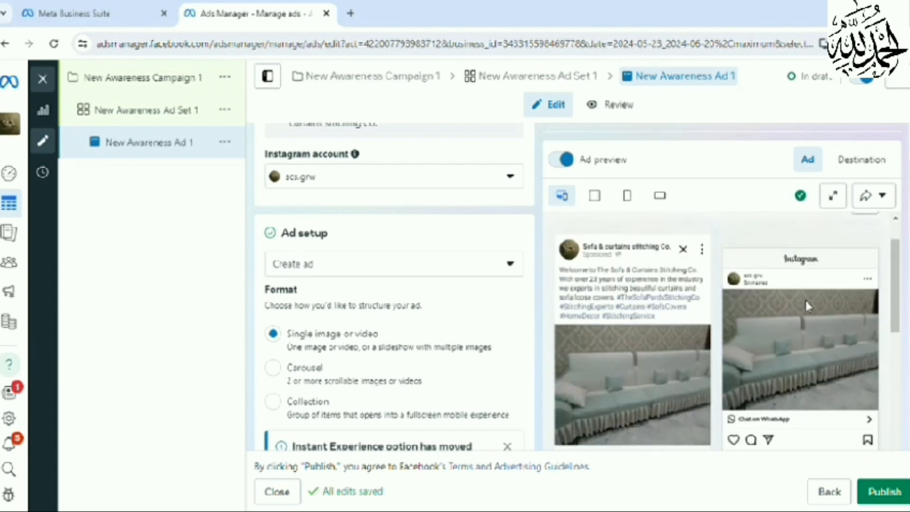
{"action": "scroll", "coordinate": [804, 297], "scroll_direction": "up", "scroll_amount": 2}
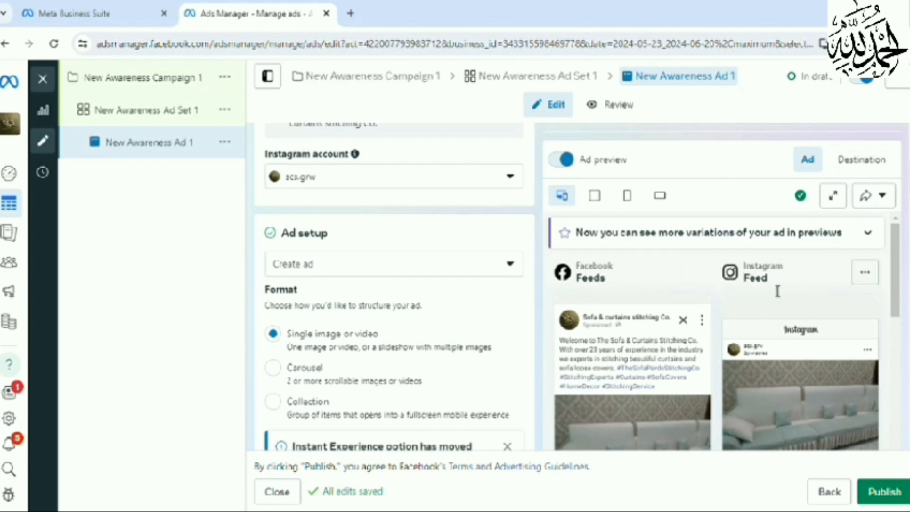
{"action": "scroll", "coordinate": [772, 341], "scroll_direction": "down", "scroll_amount": 3}
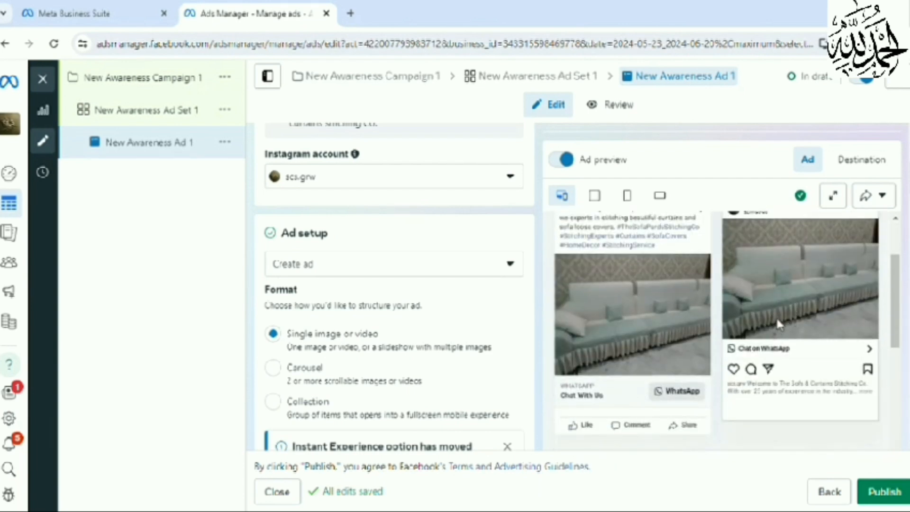
Step: Open the ad creative's media for editing to show its crops for all placements
{"action": "scroll", "coordinate": [315, 296], "scroll_direction": "down", "scroll_amount": 2}
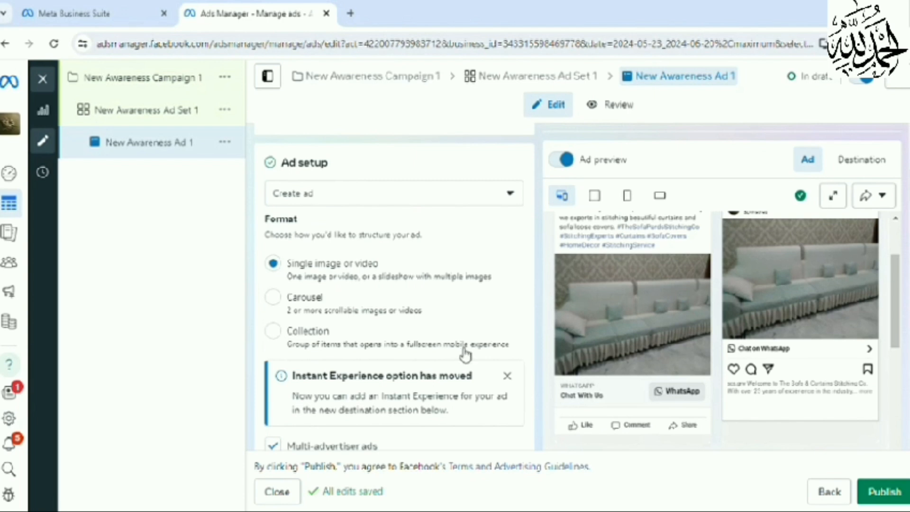
{"action": "scroll", "coordinate": [376, 356], "scroll_direction": "down", "scroll_amount": 3}
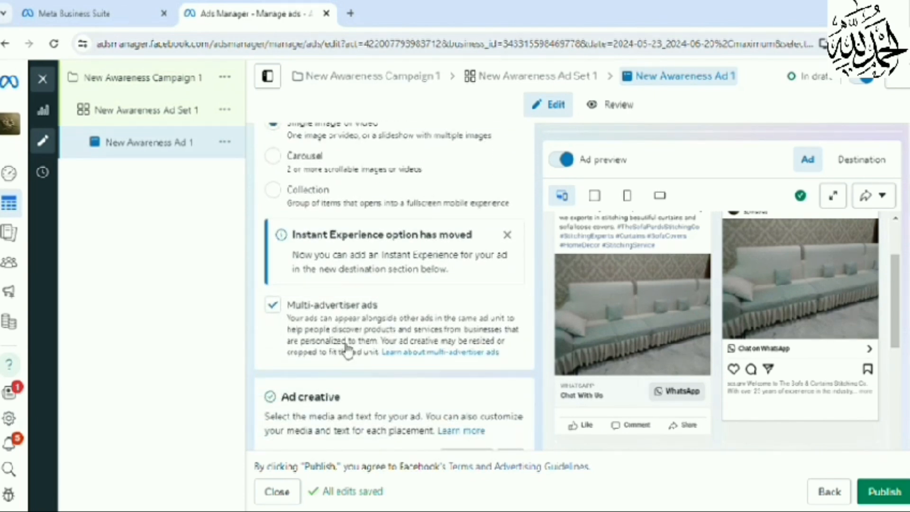
{"action": "scroll", "coordinate": [346, 352], "scroll_direction": "down", "scroll_amount": 3}
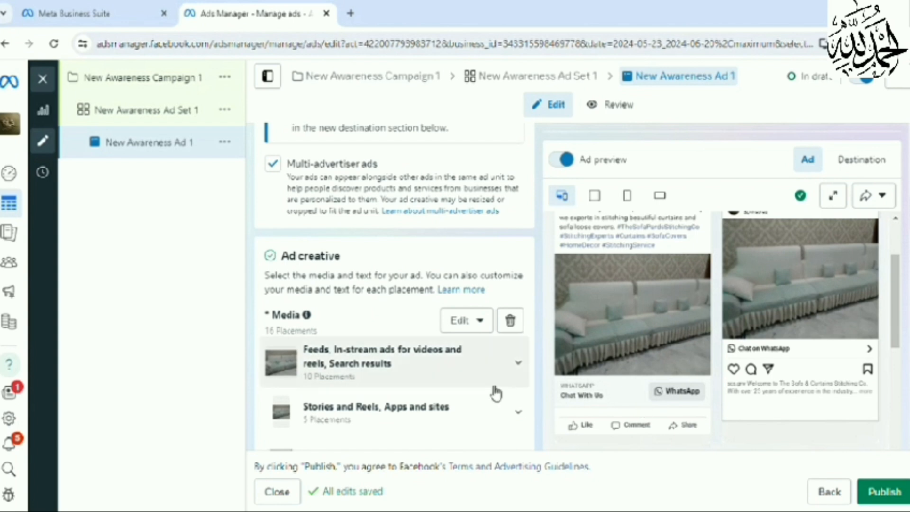
{"action": "scroll", "coordinate": [444, 398], "scroll_direction": "down", "scroll_amount": 1}
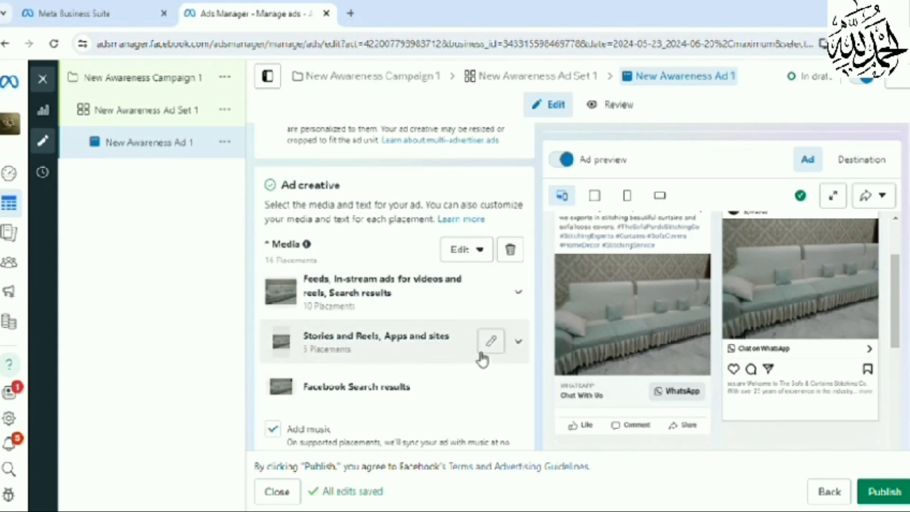
{"action": "scroll", "coordinate": [392, 392], "scroll_direction": "down", "scroll_amount": 1}
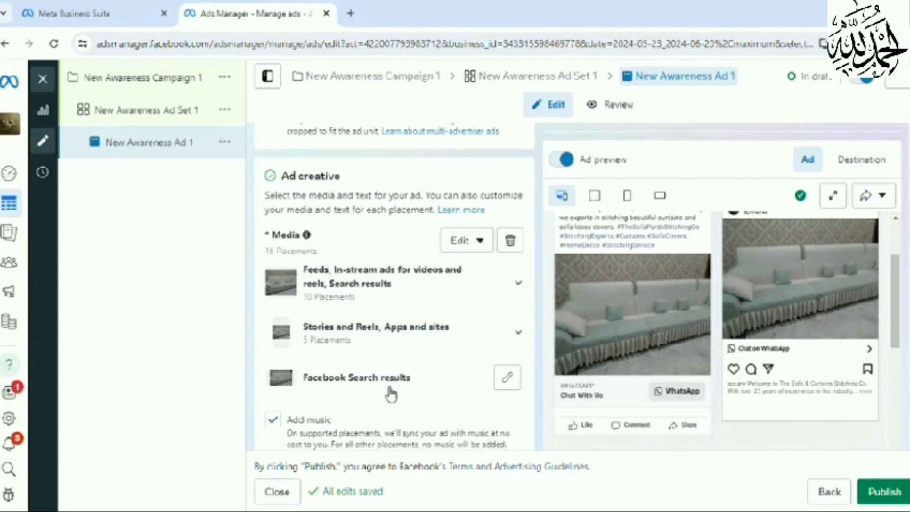
{"action": "left_click", "coordinate": [463, 179]}
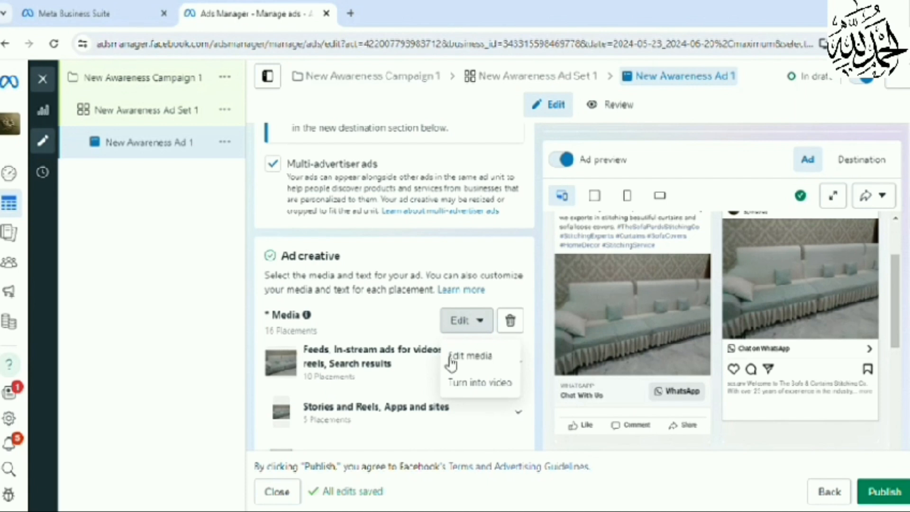
{"action": "left_click", "coordinate": [474, 362]}
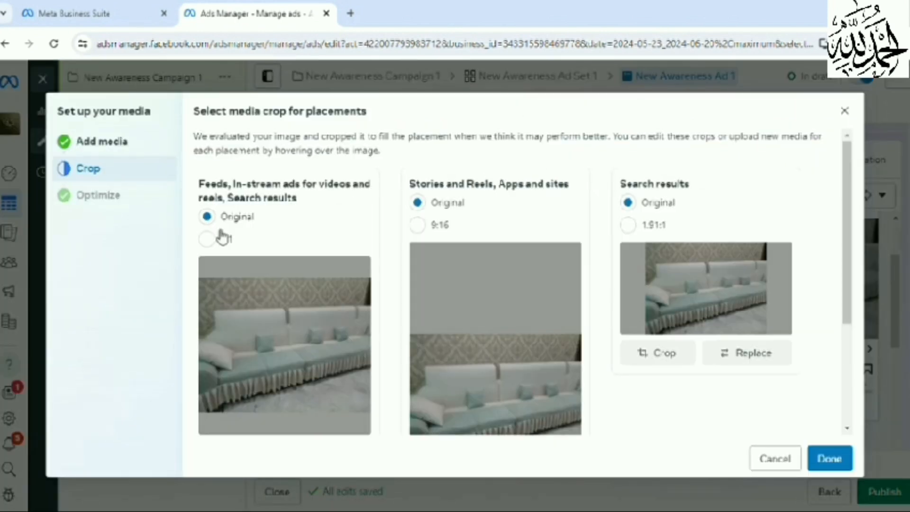
Step: Replace the ad's media with the 1024 × 1024 SCS logo image, keeping the original crop for all placements
{"action": "left_click", "coordinate": [129, 138]}
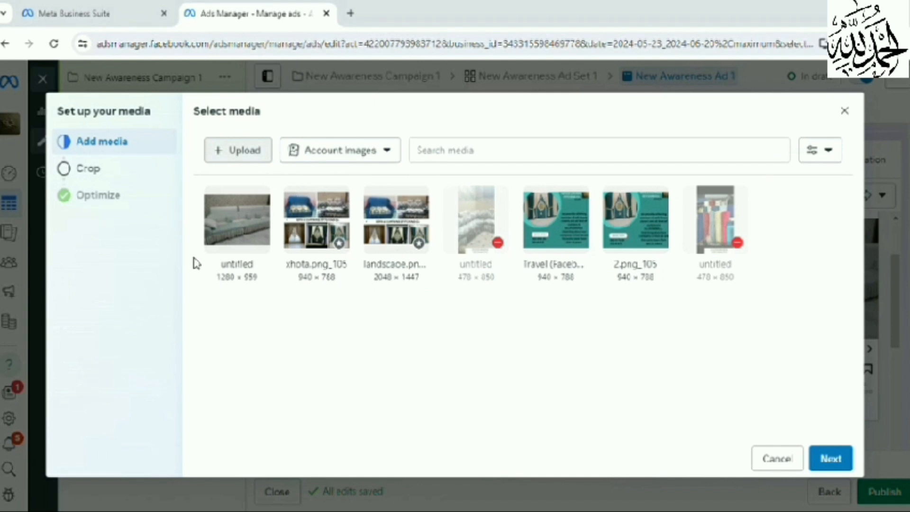
{"action": "left_click", "coordinate": [331, 312]}
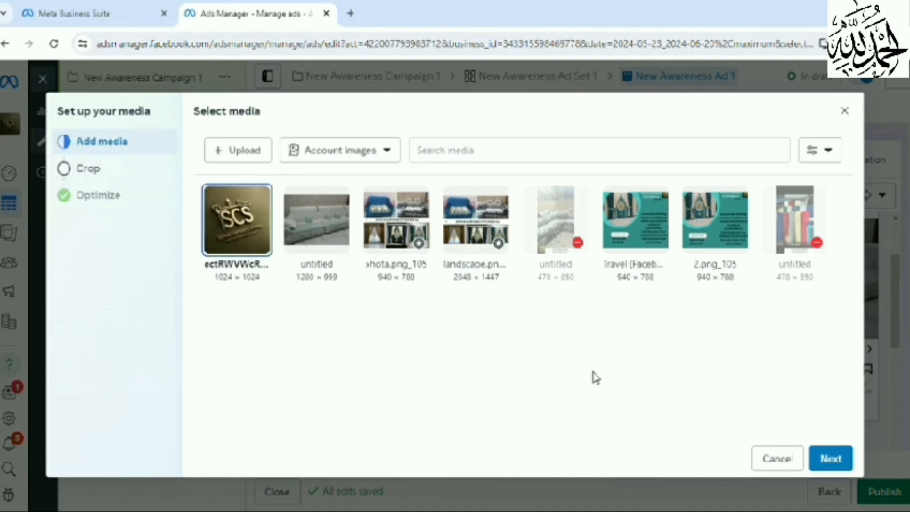
{"action": "left_click", "coordinate": [838, 464]}
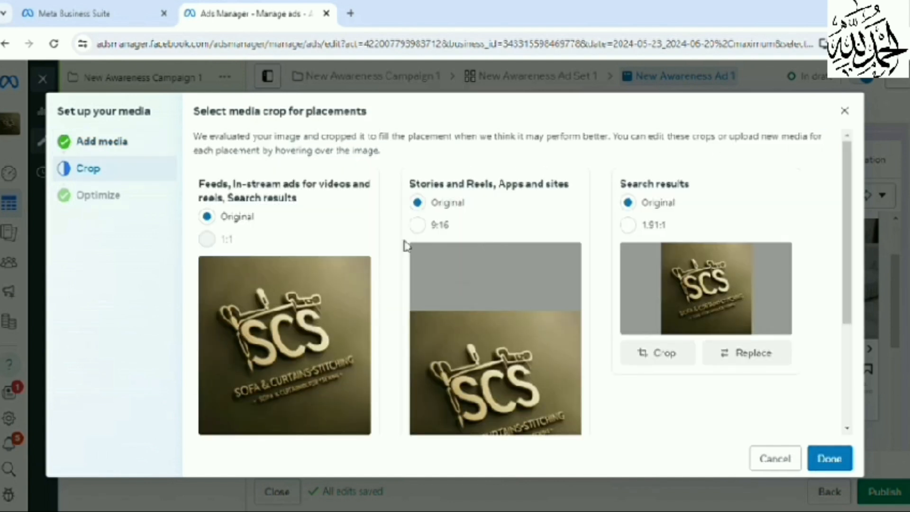
{"action": "scroll", "coordinate": [459, 307], "scroll_direction": "down", "scroll_amount": 3}
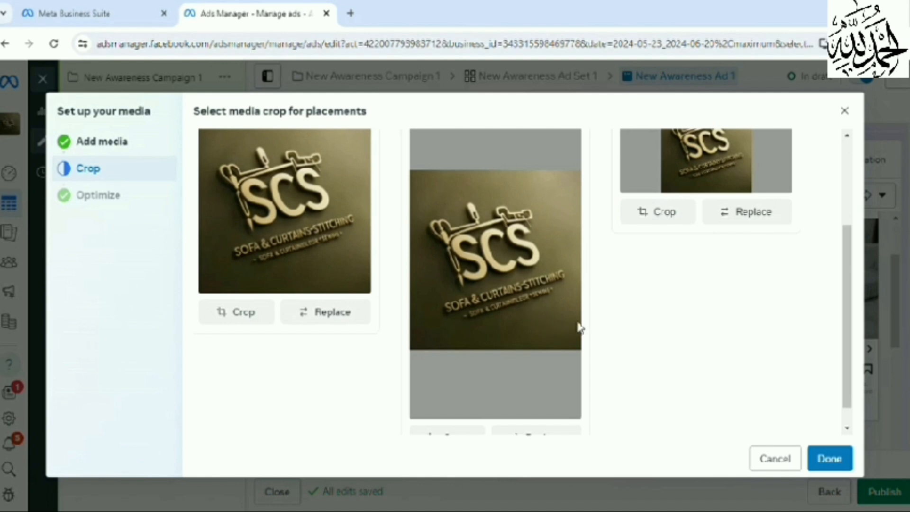
{"action": "scroll", "coordinate": [567, 327], "scroll_direction": "up", "scroll_amount": 3}
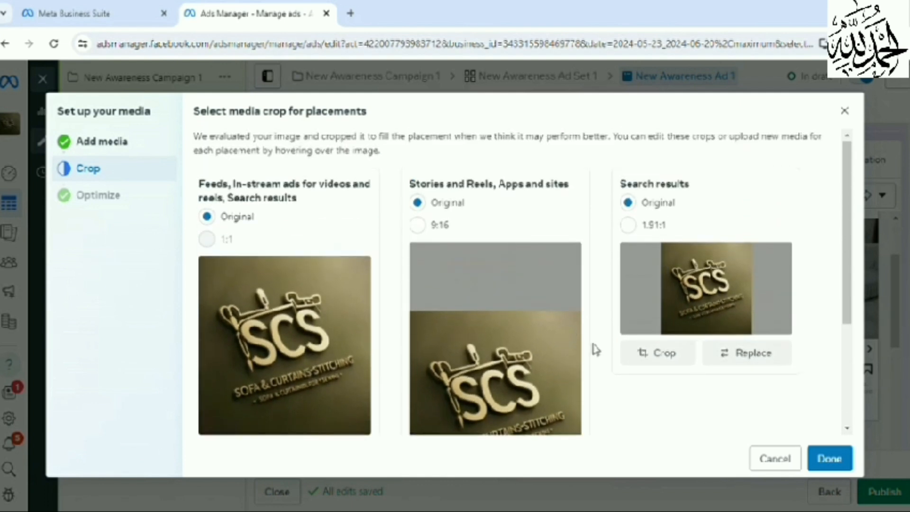
{"action": "left_click", "coordinate": [829, 460]}
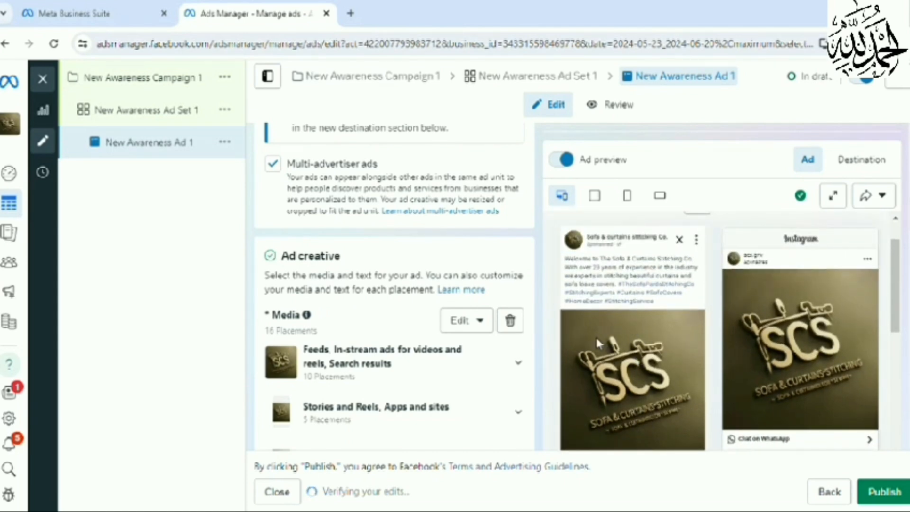
Step: Replace the ad's primary text with "welcome to our page"
{"action": "scroll", "coordinate": [514, 351], "scroll_direction": "down", "scroll_amount": 5}
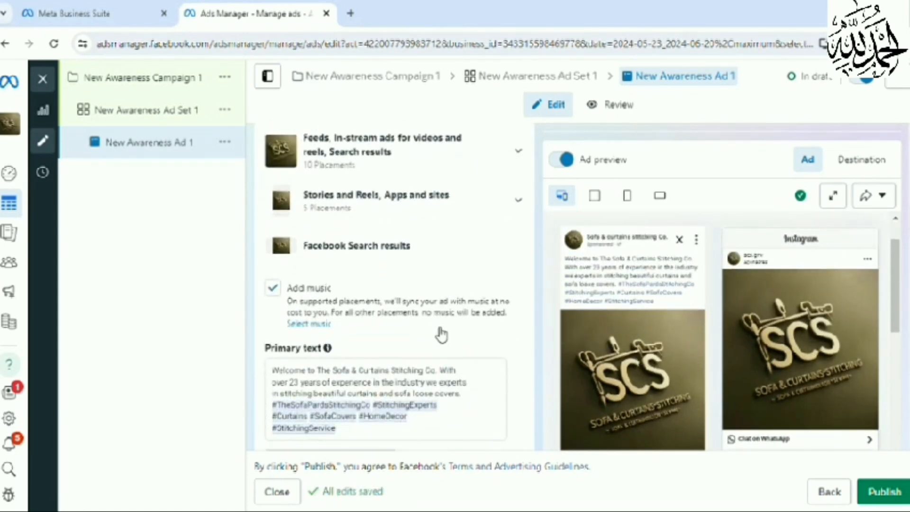
{"action": "scroll", "coordinate": [429, 351], "scroll_direction": "down", "scroll_amount": 3}
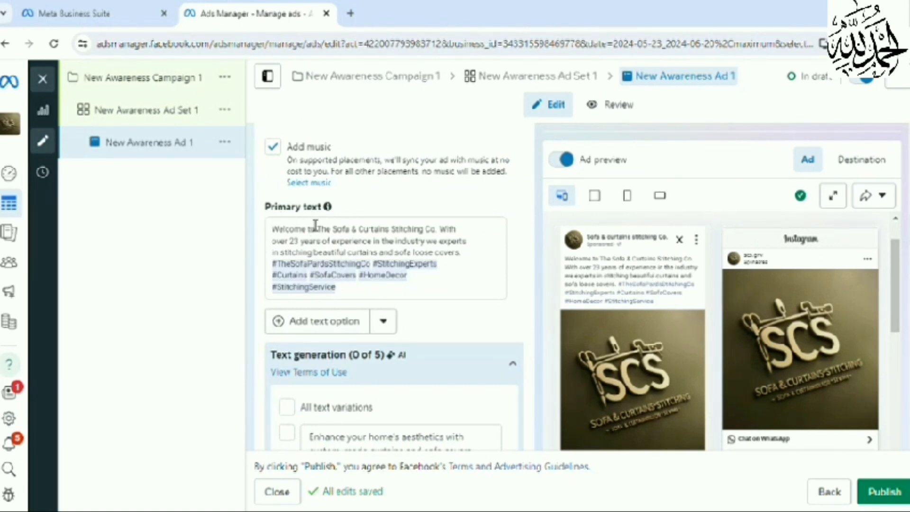
{"action": "left_click", "coordinate": [355, 290]}
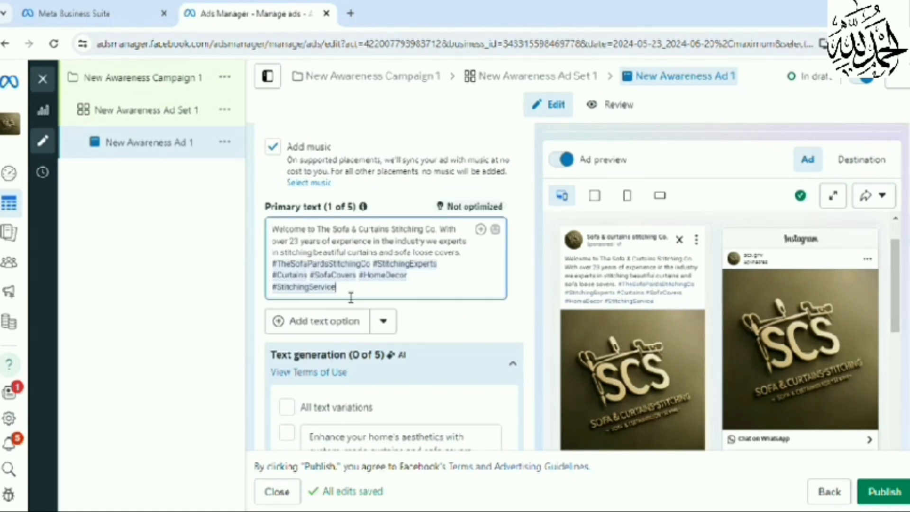
{"action": "key", "text": "ctrl+a"}
{"action": "key", "text": "BackSpace"}
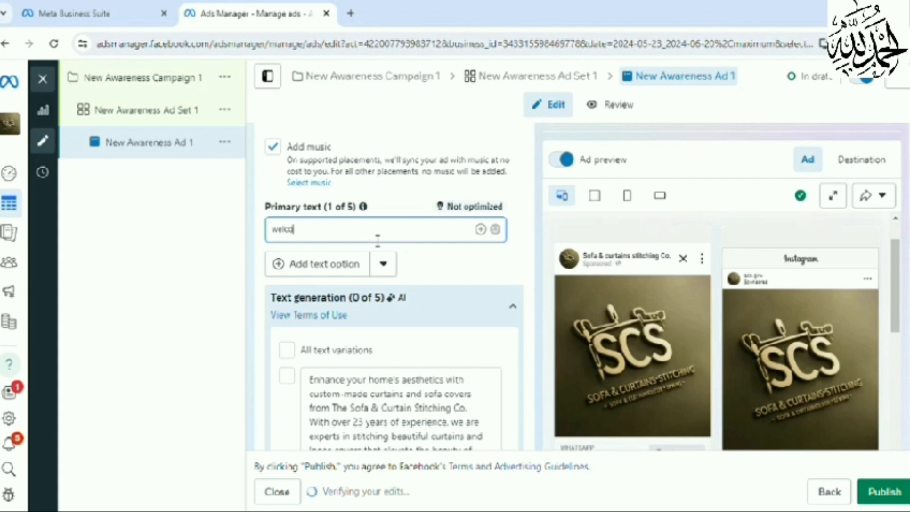
{"action": "type", "text": "welcome to"}
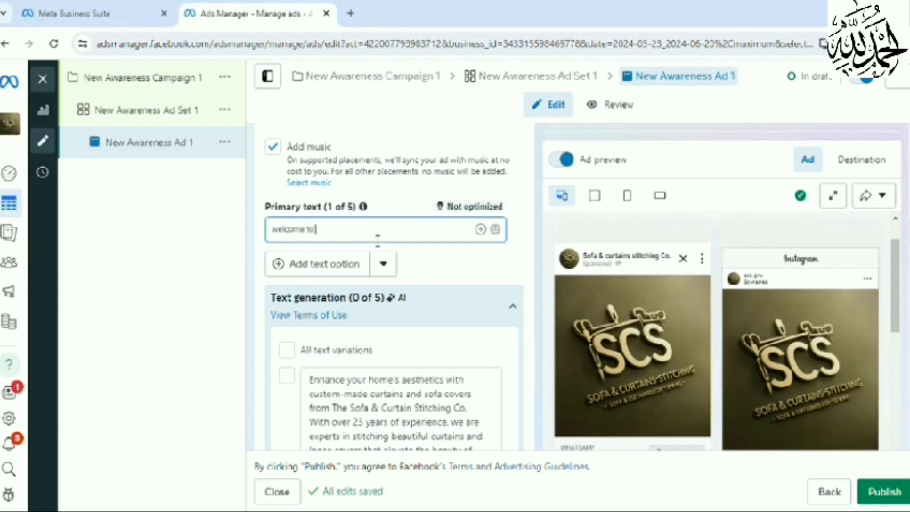
{"action": "type", "text": " our"}
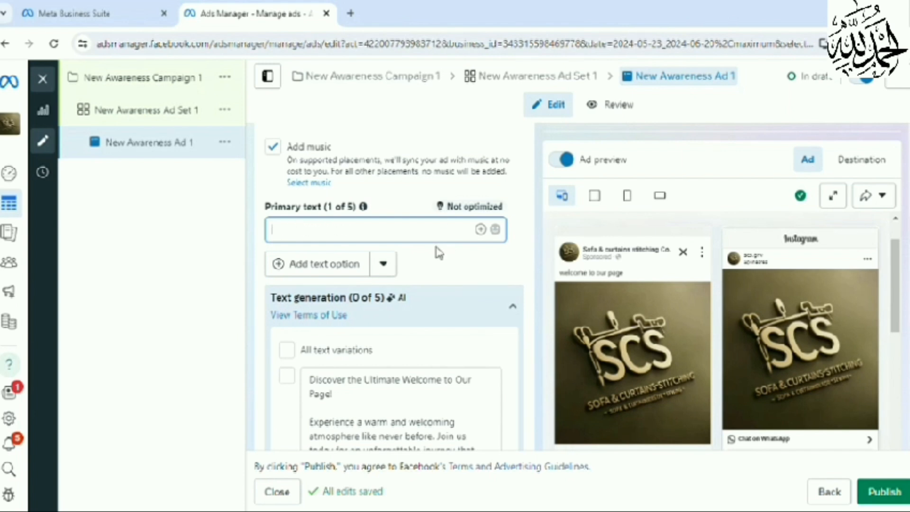
Step: Set the ad's primary text to "sewe experts" and check it in the placement previews
{"action": "type", "text": "w"}
{"action": "type", "text": " d"}
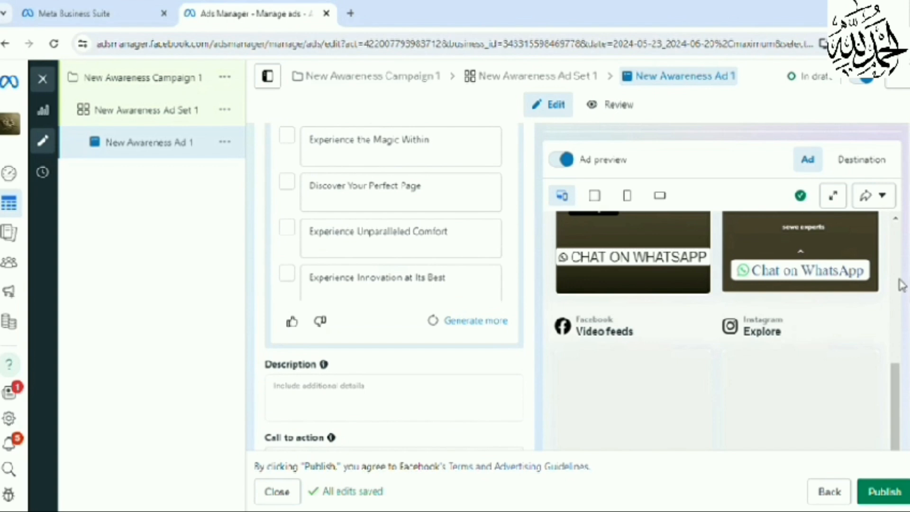
{"action": "scroll", "coordinate": [805, 308], "scroll_direction": "up", "scroll_amount": 3}
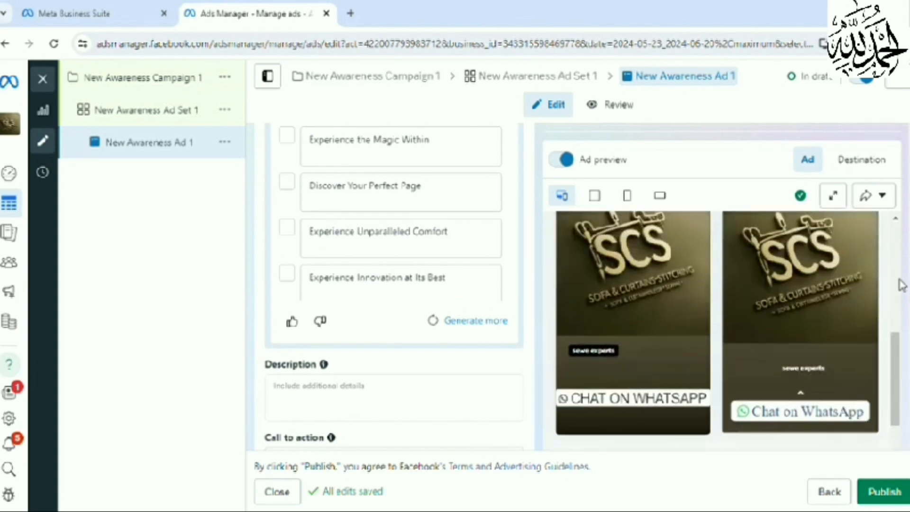
Step: Review the available call-to-action options for the ad, keeping Send WhatsApp message
{"action": "scroll", "coordinate": [394, 285], "scroll_direction": "down", "scroll_amount": 4}
{"action": "scroll", "coordinate": [317, 296], "scroll_direction": "down", "scroll_amount": 1}
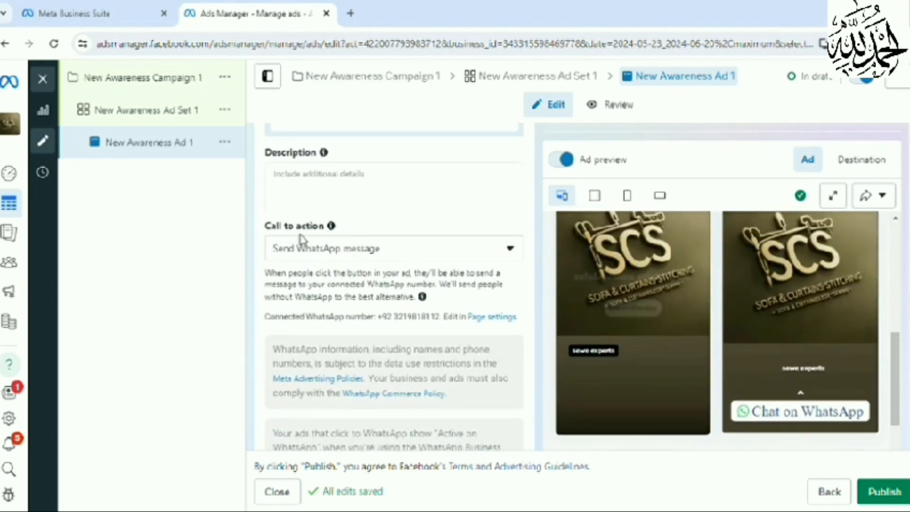
{"action": "left_click", "coordinate": [329, 252]}
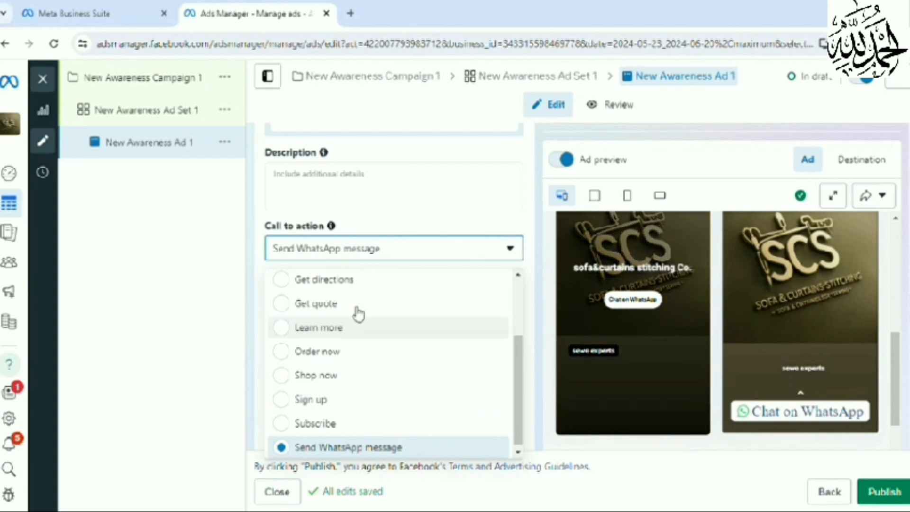
{"action": "scroll", "coordinate": [355, 352], "scroll_direction": "up", "scroll_amount": 2}
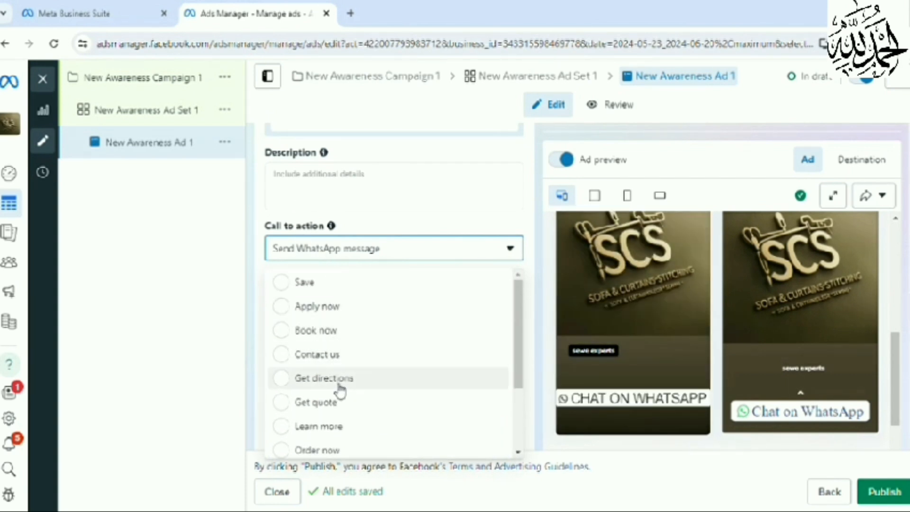
{"action": "scroll", "coordinate": [359, 379], "scroll_direction": "down", "scroll_amount": 1}
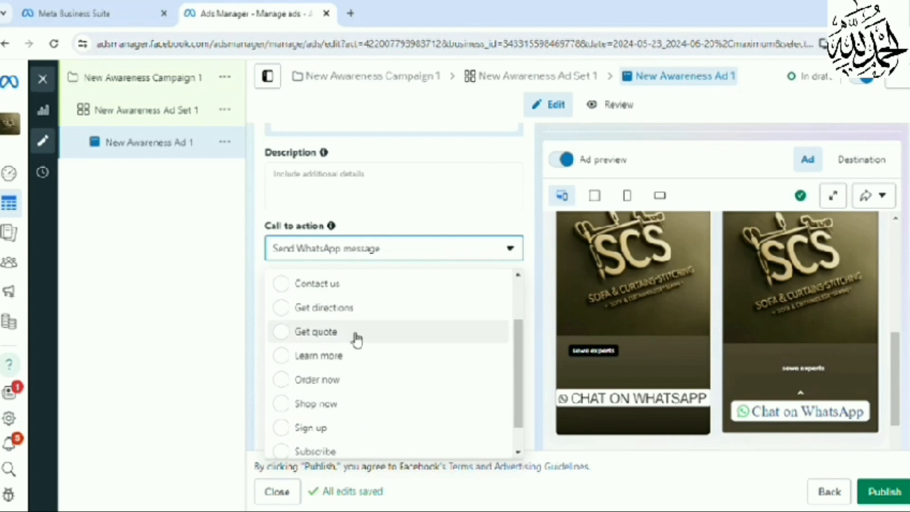
{"action": "scroll", "coordinate": [353, 394], "scroll_direction": "down", "scroll_amount": 1}
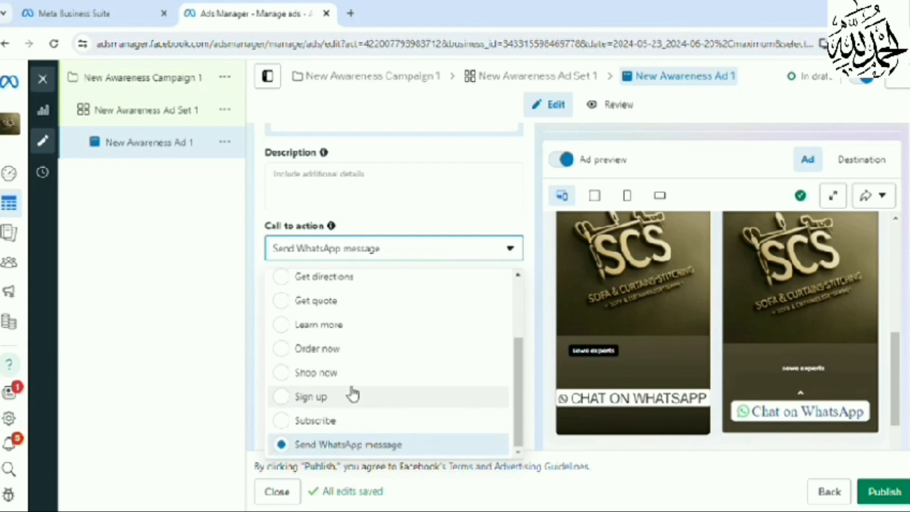
{"action": "left_click", "coordinate": [178, 278]}
Step: Try Messenger and Instagram as the ad's messaging app destination, returning the selection to WhatsApp
{"action": "scroll", "coordinate": [341, 355], "scroll_direction": "down", "scroll_amount": 4}
{"action": "scroll", "coordinate": [467, 369], "scroll_direction": "down", "scroll_amount": 4}
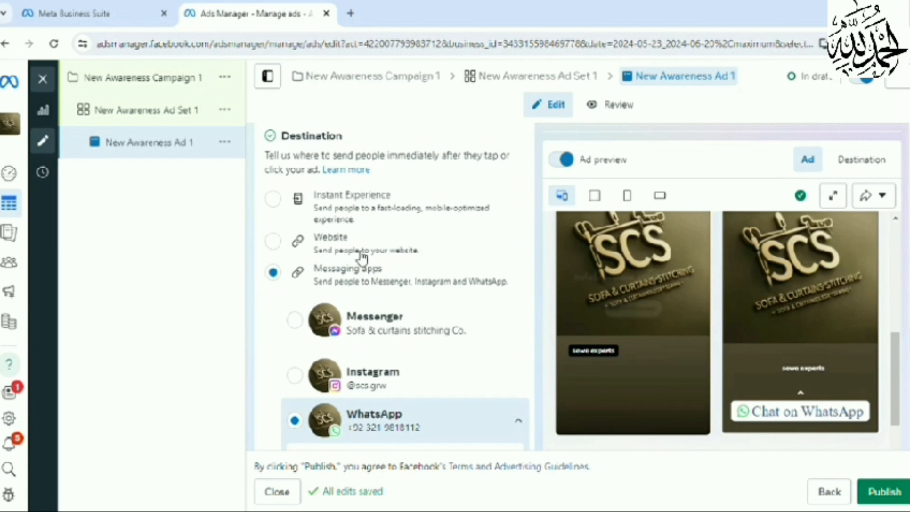
{"action": "left_click", "coordinate": [294, 321]}
{"action": "scroll", "coordinate": [299, 324], "scroll_direction": "down", "scroll_amount": 5}
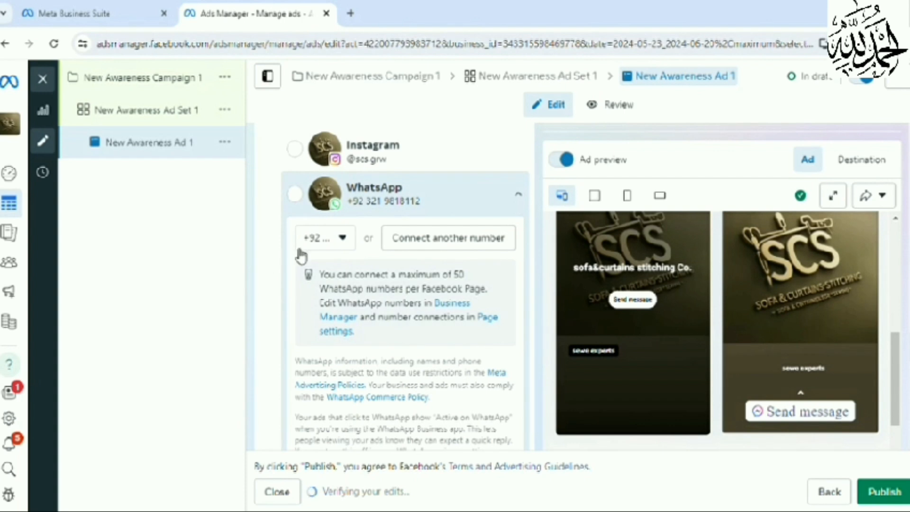
{"action": "scroll", "coordinate": [297, 256], "scroll_direction": "up", "scroll_amount": 3}
{"action": "left_click", "coordinate": [291, 337]}
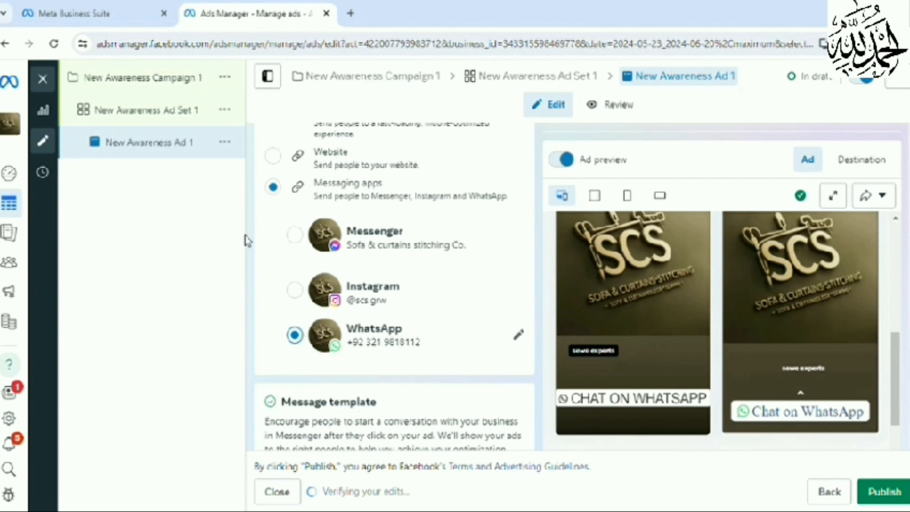
{"action": "left_click", "coordinate": [295, 289]}
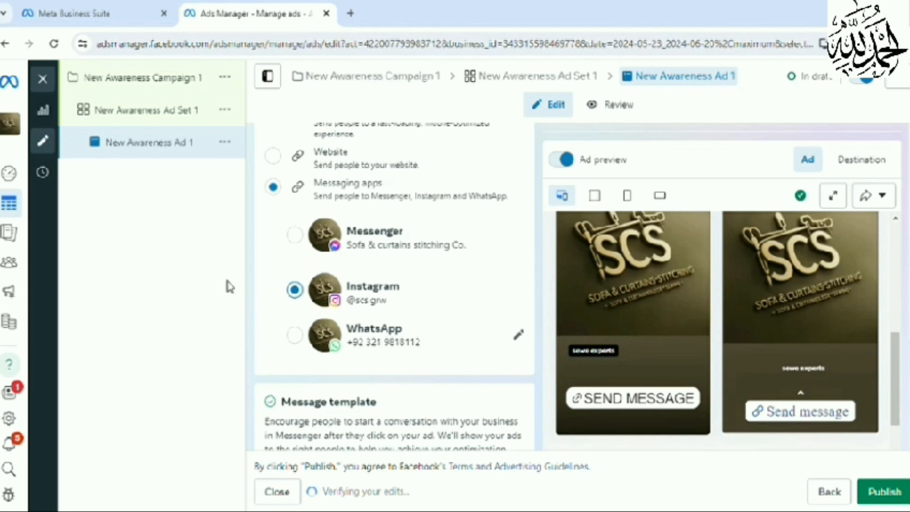
{"action": "left_click", "coordinate": [303, 333]}
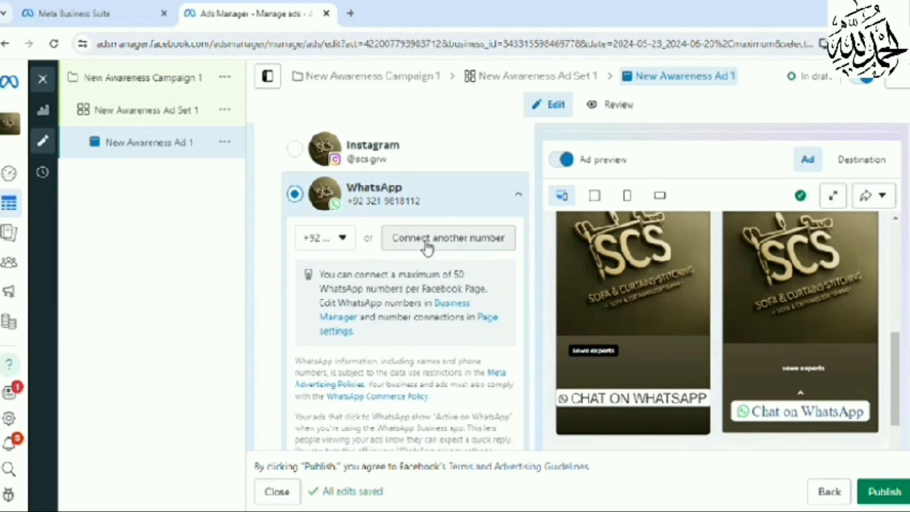
Step: Review the ad's tracking settings for website, app and offline events and URL parameters, and return to the destination section and ad preview
{"action": "scroll", "coordinate": [363, 245], "scroll_direction": "down", "scroll_amount": 5}
{"action": "mouse_move", "coordinate": [326, 278]}
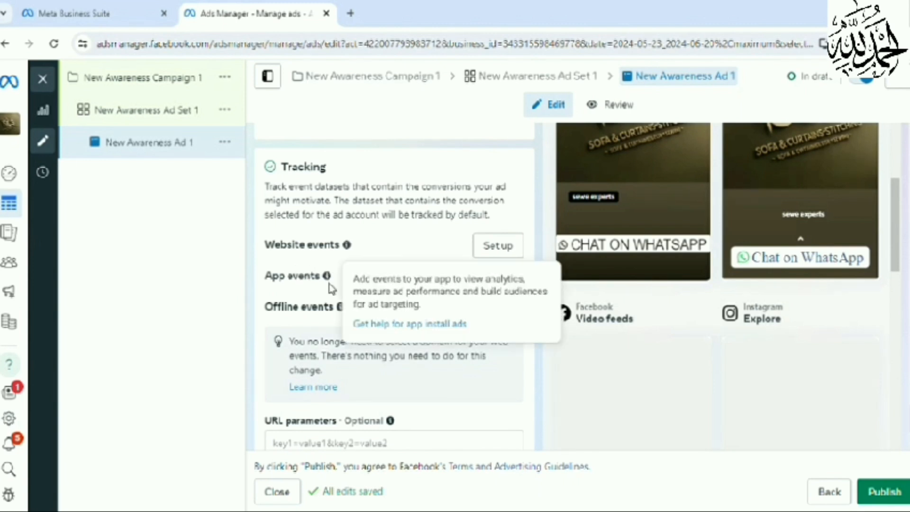
{"action": "scroll", "coordinate": [257, 305], "scroll_direction": "down", "scroll_amount": 1}
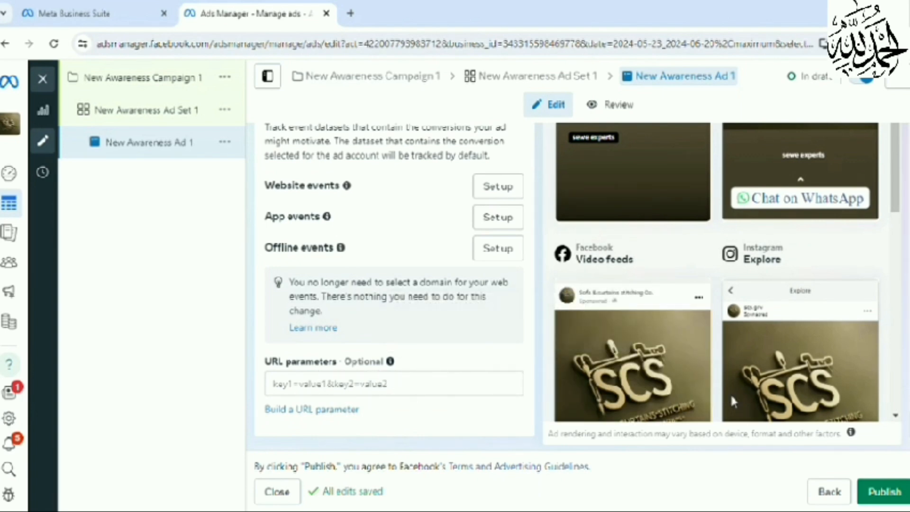
{"action": "scroll", "coordinate": [461, 197], "scroll_direction": "up", "scroll_amount": 8}
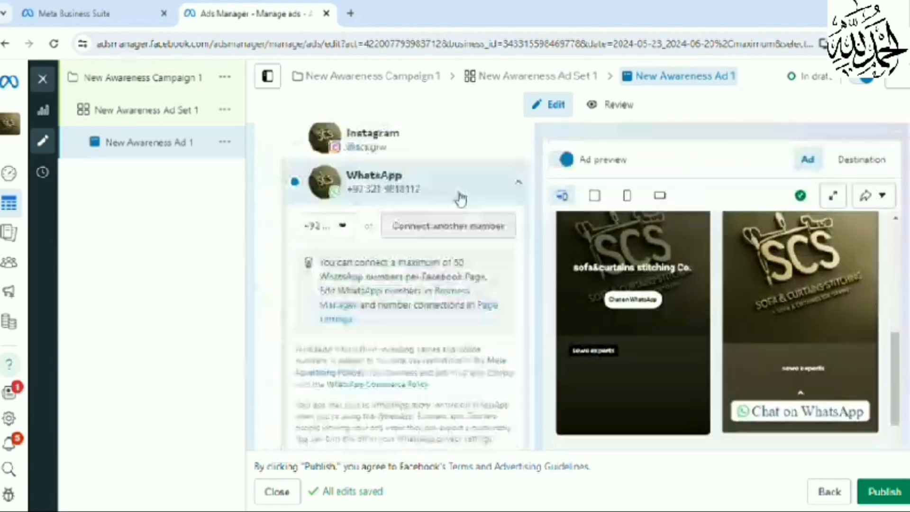
{"action": "scroll", "coordinate": [666, 224], "scroll_direction": "up", "scroll_amount": 10}
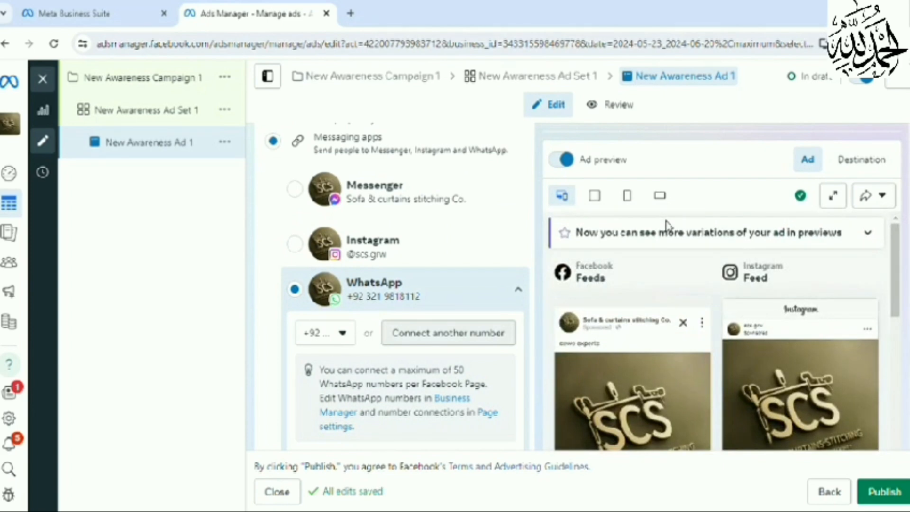
Step: Revisit the ad set, campaign and ad levels of the draft, and go back to the Campaigns overview
{"action": "left_click", "coordinate": [564, 76]}
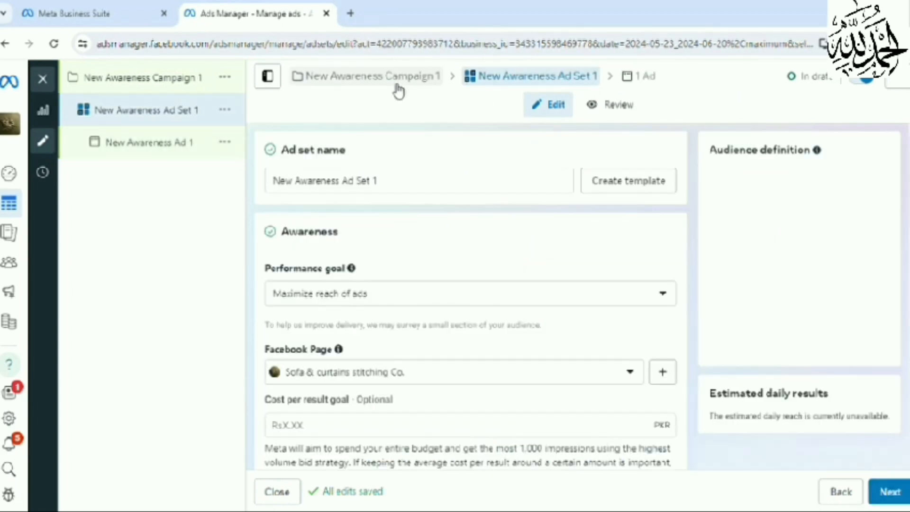
{"action": "left_click", "coordinate": [398, 87]}
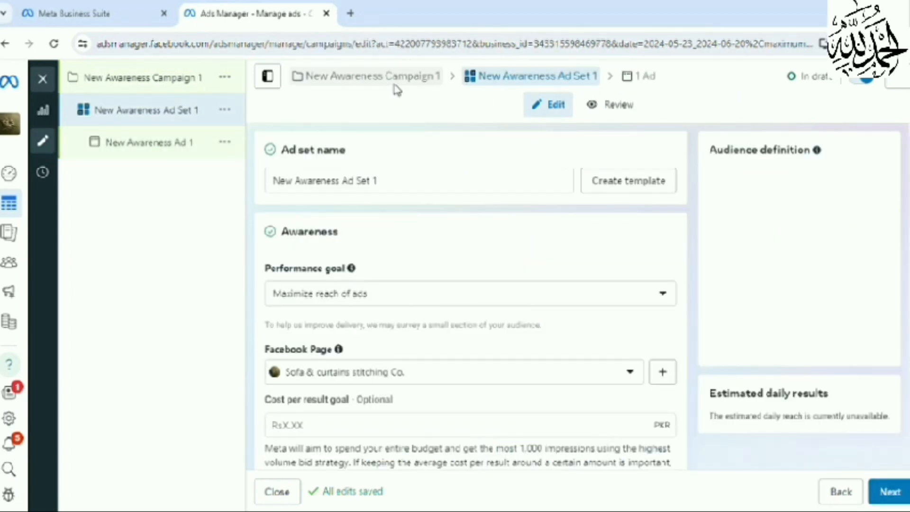
{"action": "left_click", "coordinate": [630, 85]}
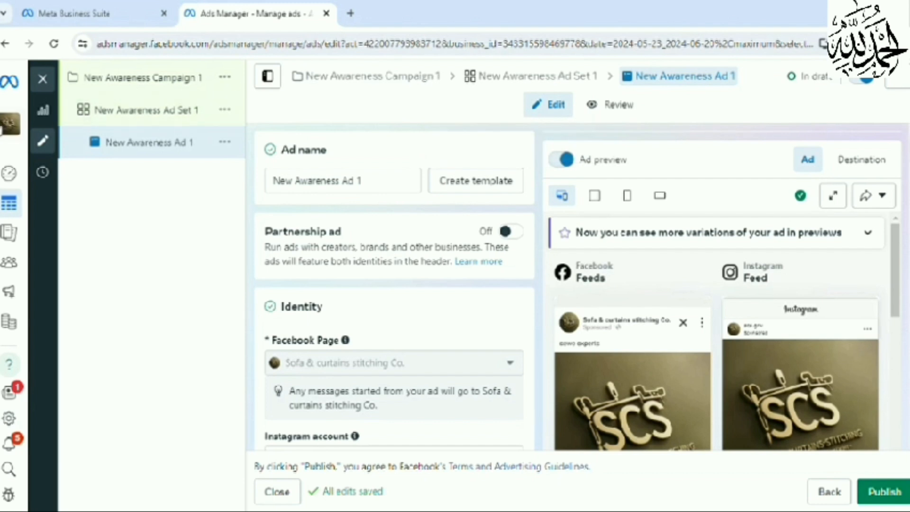
{"action": "left_click", "coordinate": [6, 45]}
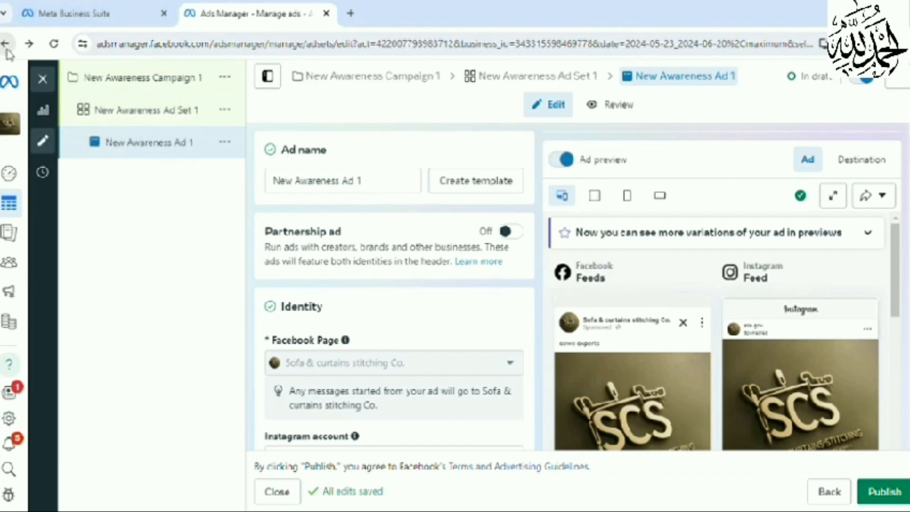
{"action": "left_click", "coordinate": [7, 47]}
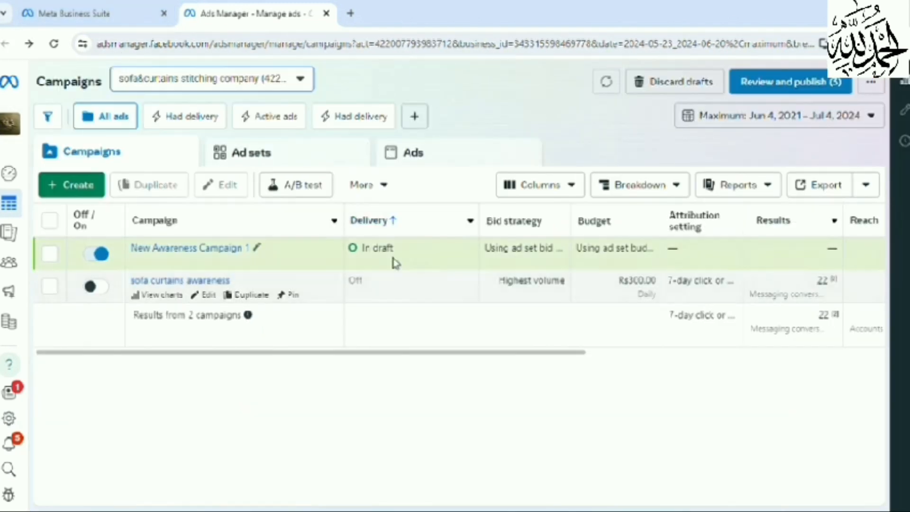